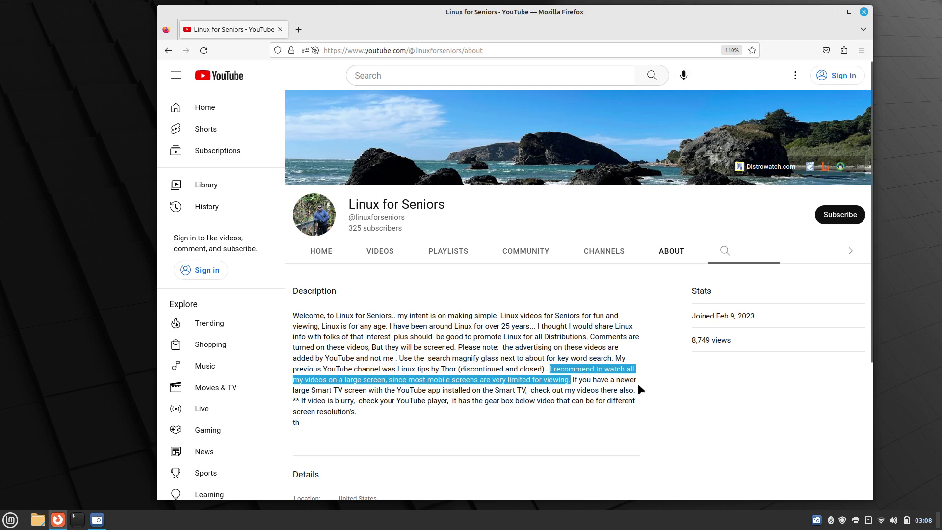
Enlarge the channel's About page to 170% zoom and look over its description text
key(ctrl+plus)
key(ctrl+plus)
key(ctrl+plus)
key(ctrl+plus)
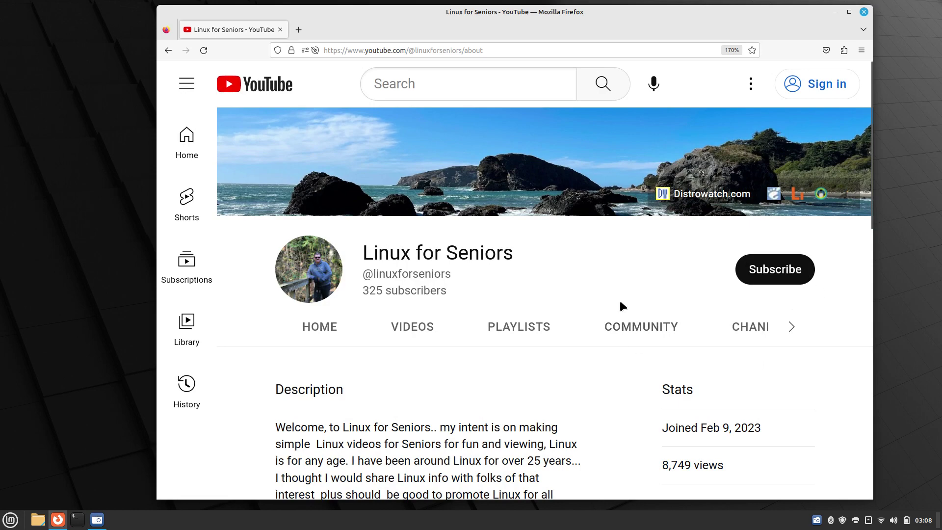
scroll(621, 307, down, 5)
scroll(621, 307, up, 4)
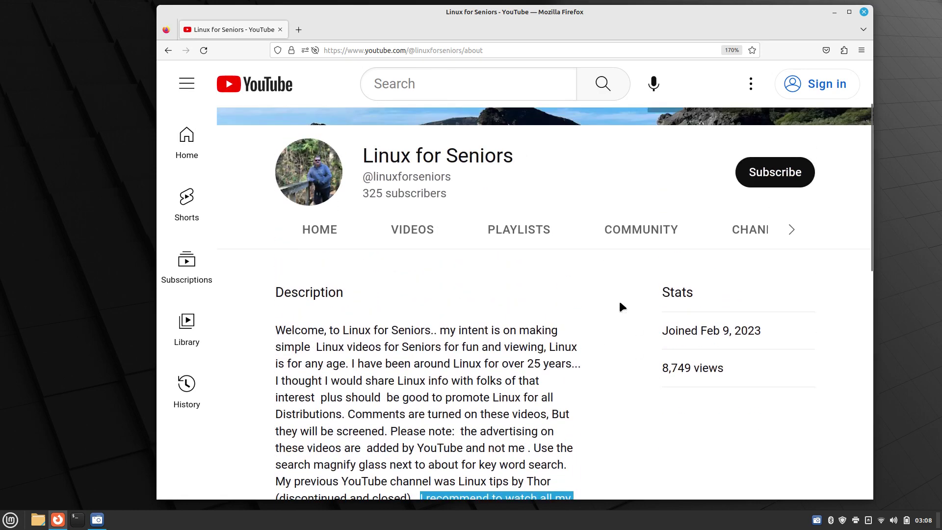
Reduce the About page's zoom to 110%
key(ctrl+minus)
key(ctrl+minus)
key(ctrl+minus)
key(ctrl+minus)
key(ctrl+minus)
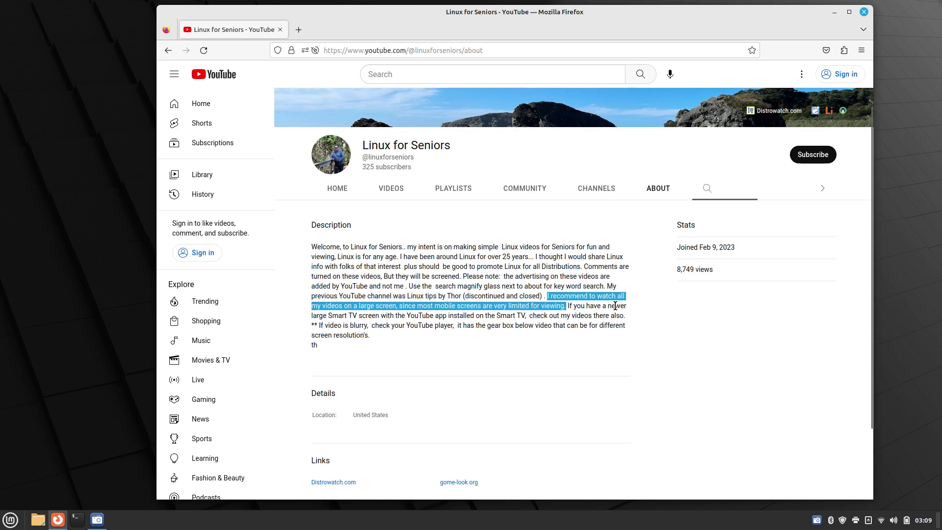
key(ctrl+plus)
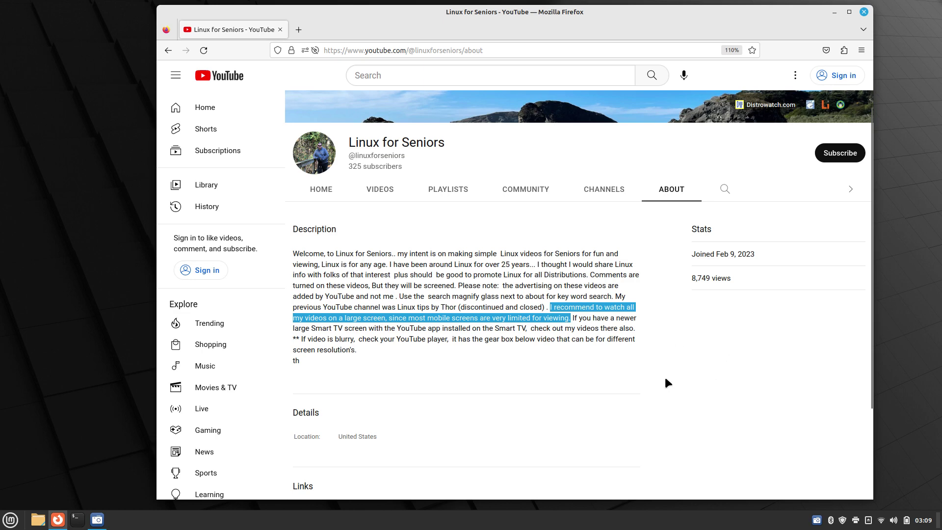
Highlight the Smart TV sentence and the note about blurry video in the channel description, one after the other
click(628, 342)
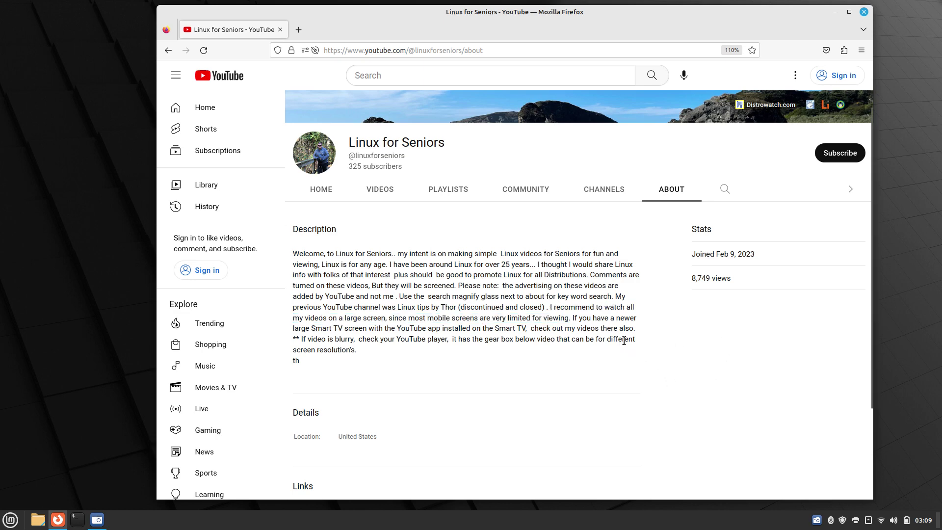
drag(573, 318, 639, 335)
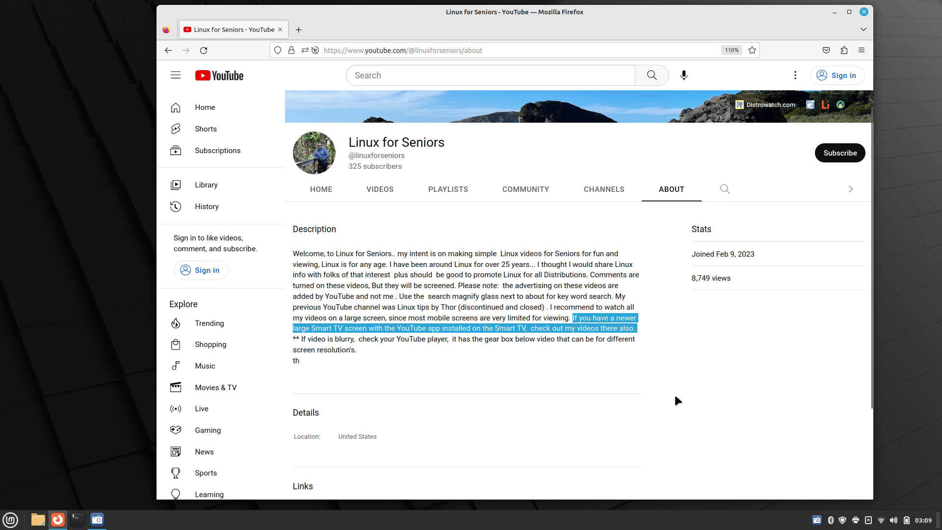
click(672, 378)
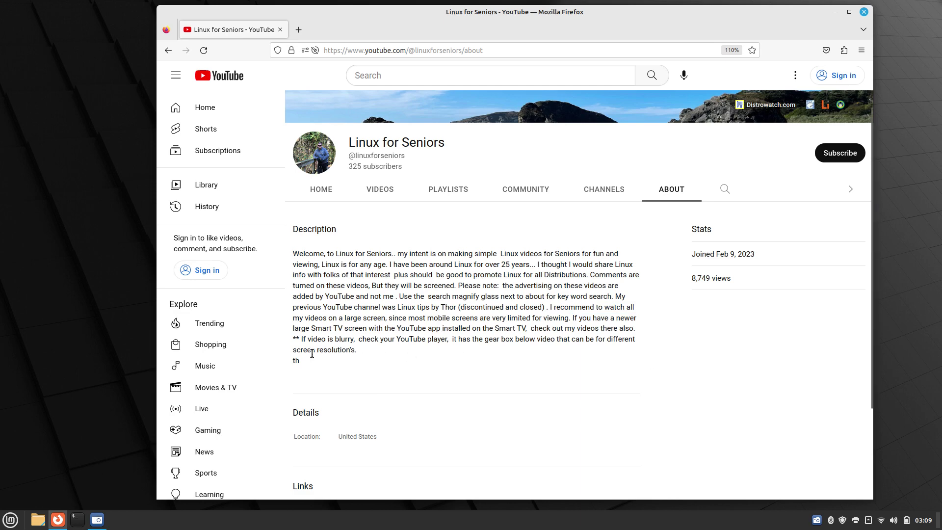
drag(301, 339, 643, 358)
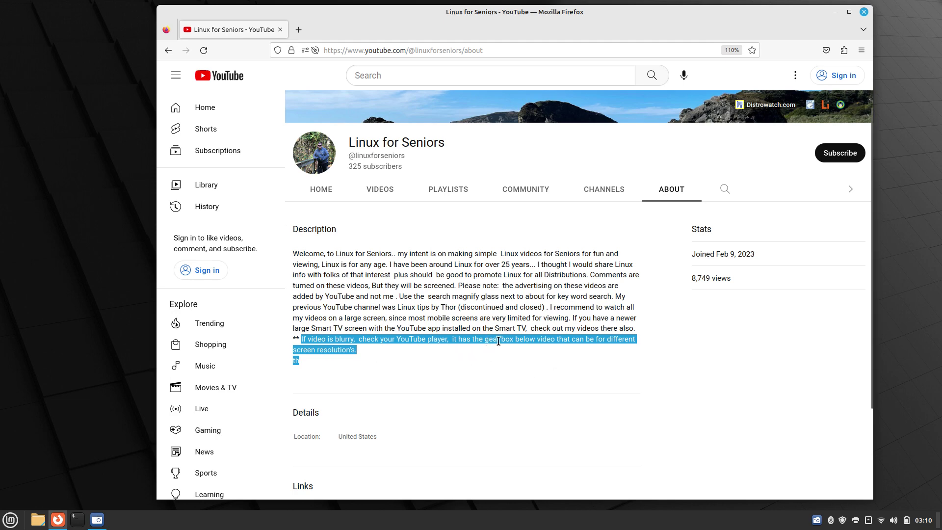
Go to the channel's Home page and show the quality options of the "Welcome to Linux for Seniors" video
click(317, 194)
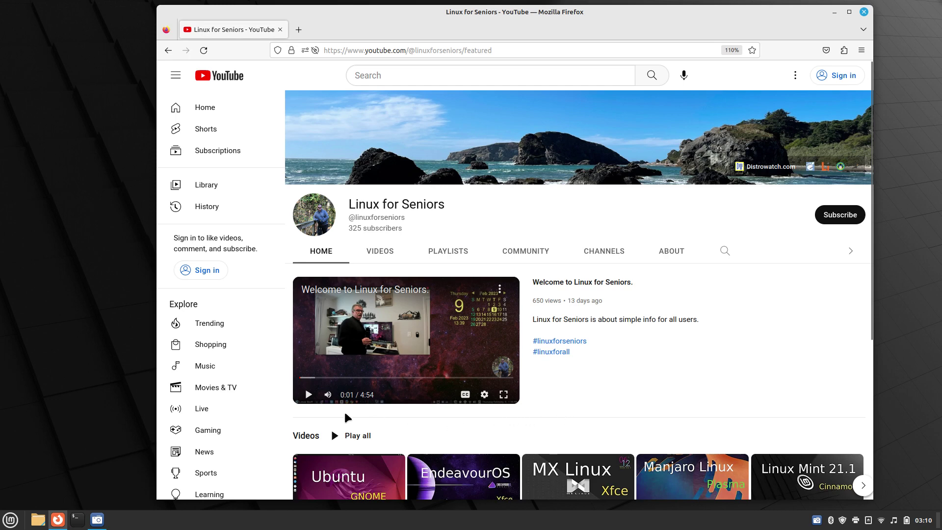
click(485, 395)
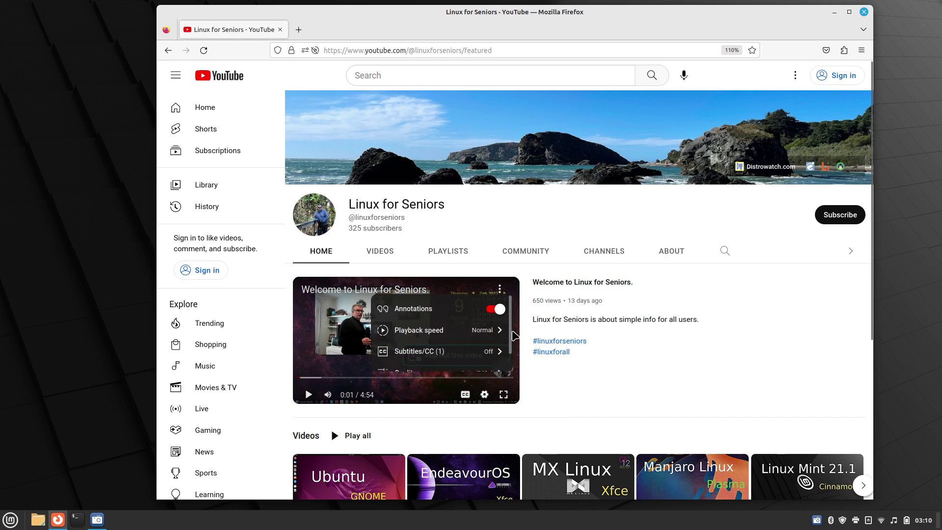
scroll(512, 352, down, 1)
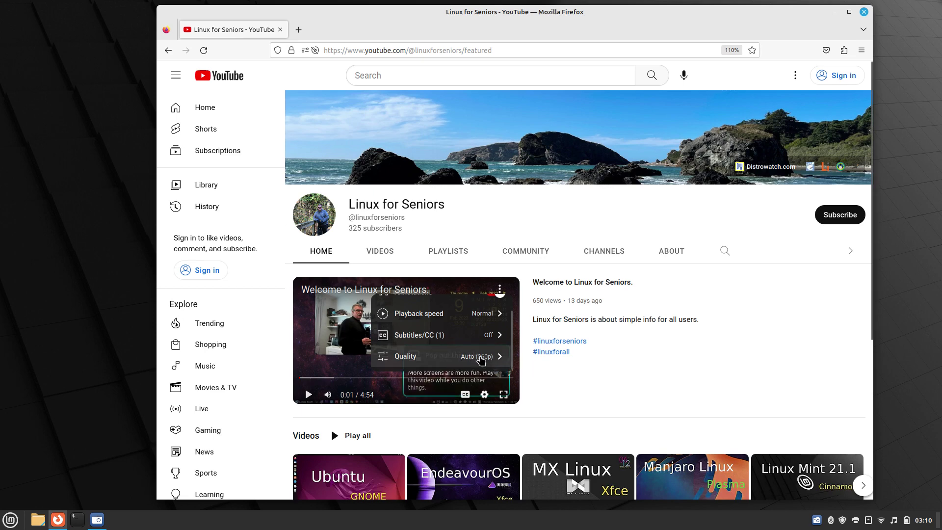
click(496, 361)
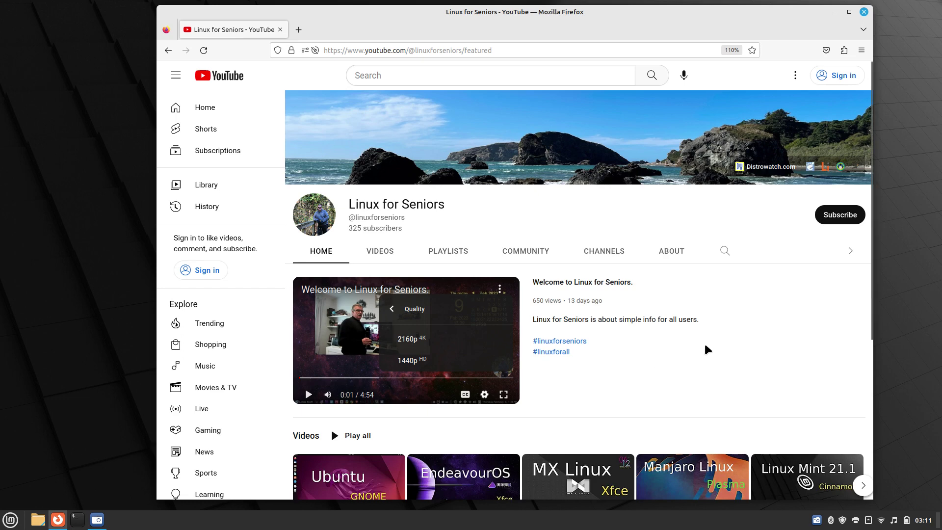
Return to the channel's About page and look at the web links listed below the description
click(666, 252)
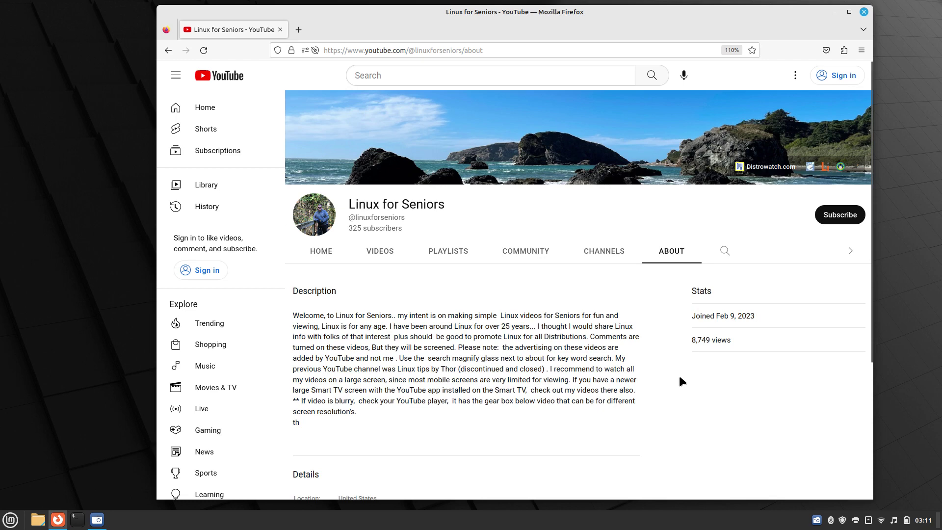
scroll(563, 372, down, 3)
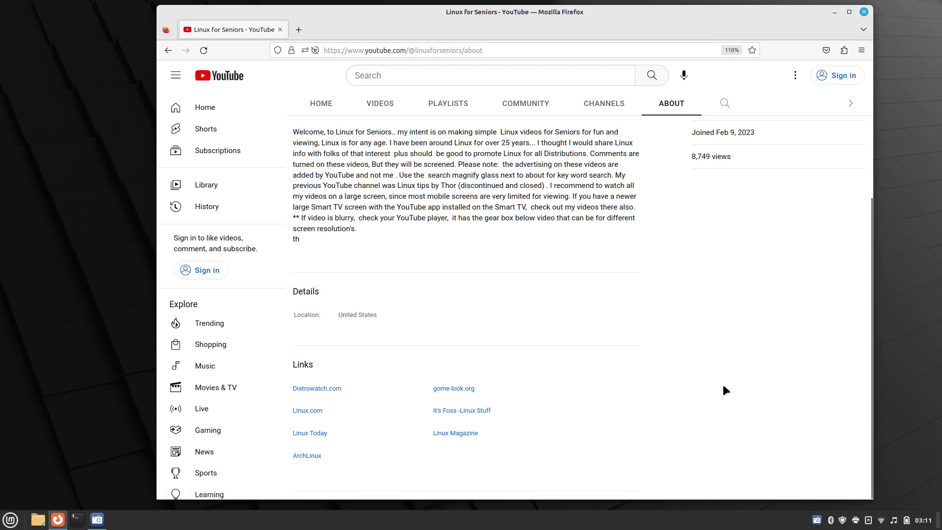
scroll(724, 386, up, 4)
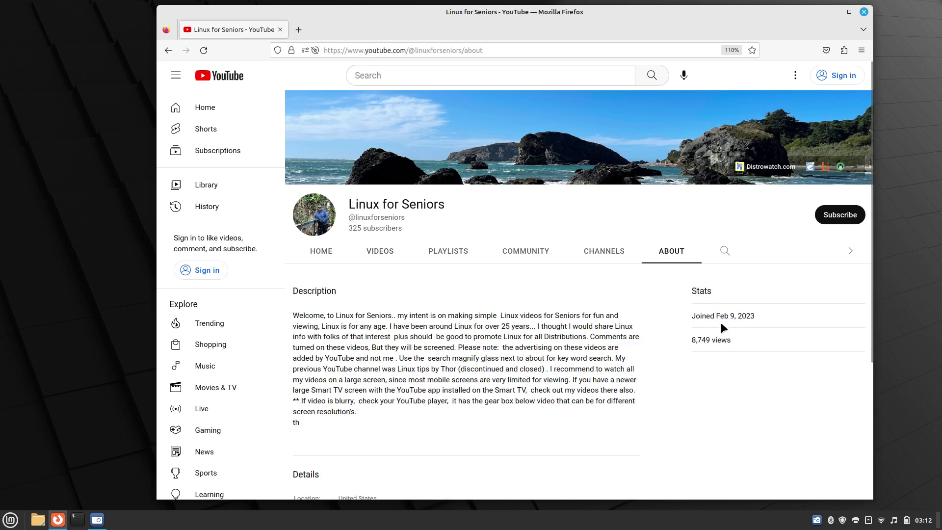
View the channel's Videos and Playlists pages and return to its About page
click(371, 252)
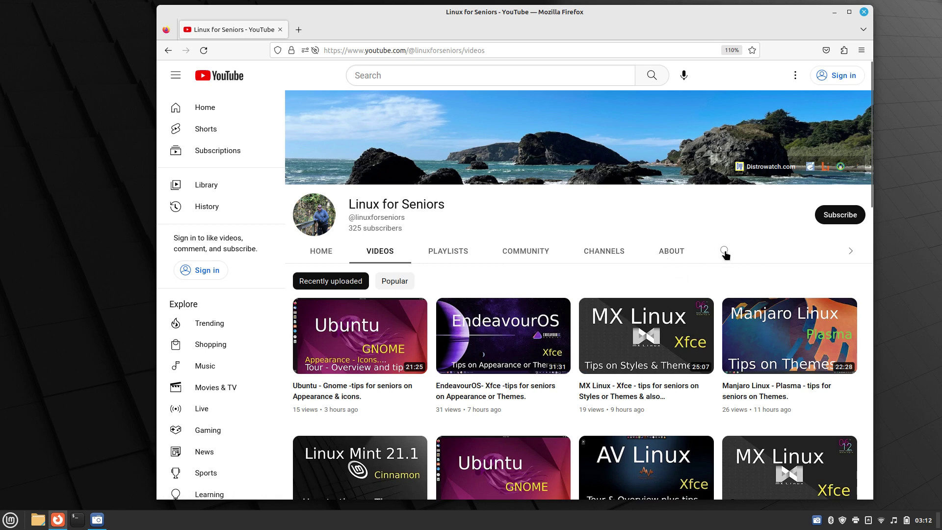
click(446, 252)
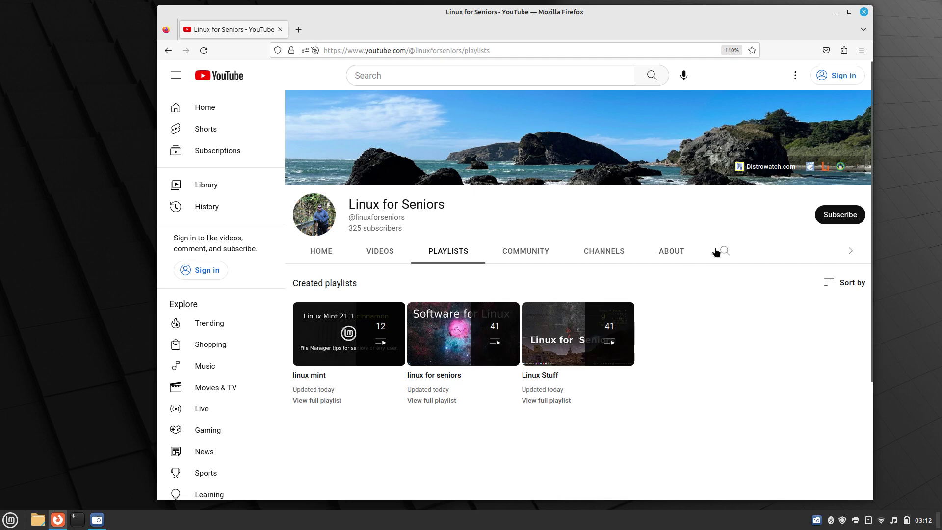
click(684, 254)
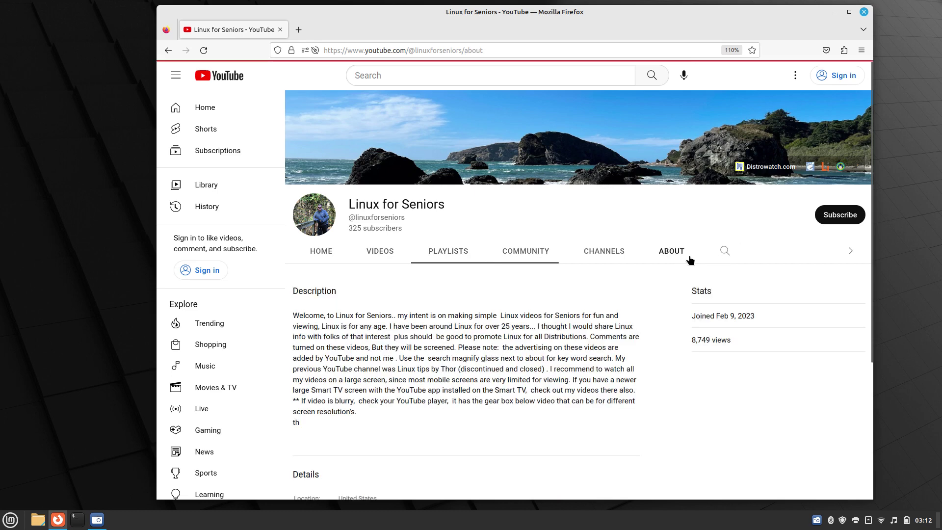
Search within the channel for "mint" and look through the results
click(724, 253)
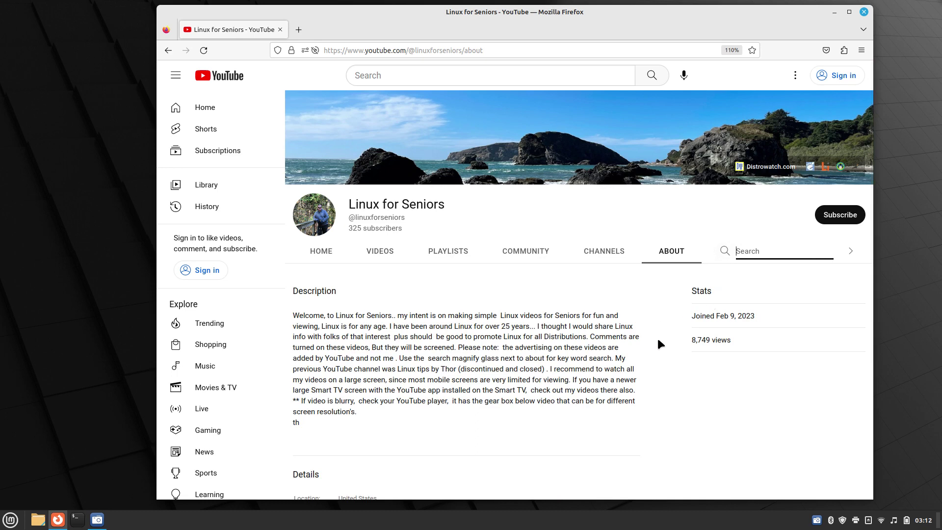
text(mint)
key(Return)
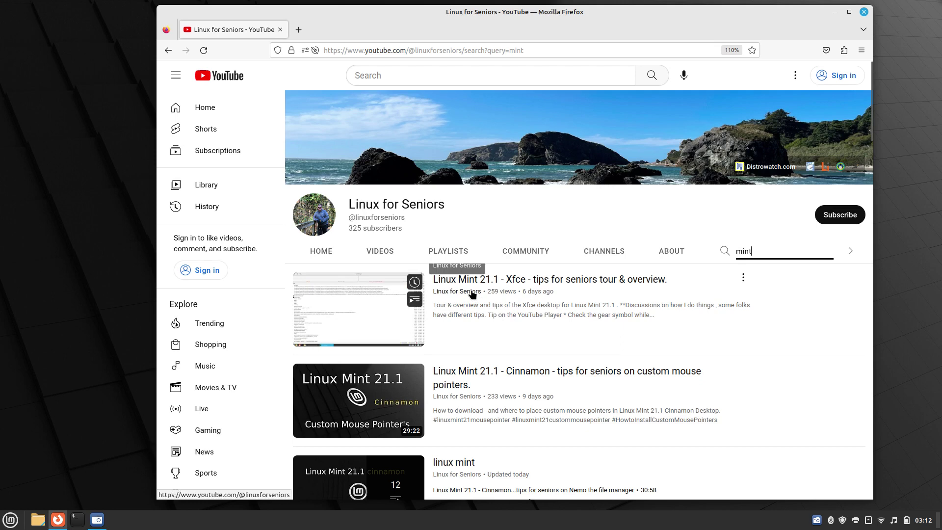
scroll(538, 382, down, 3)
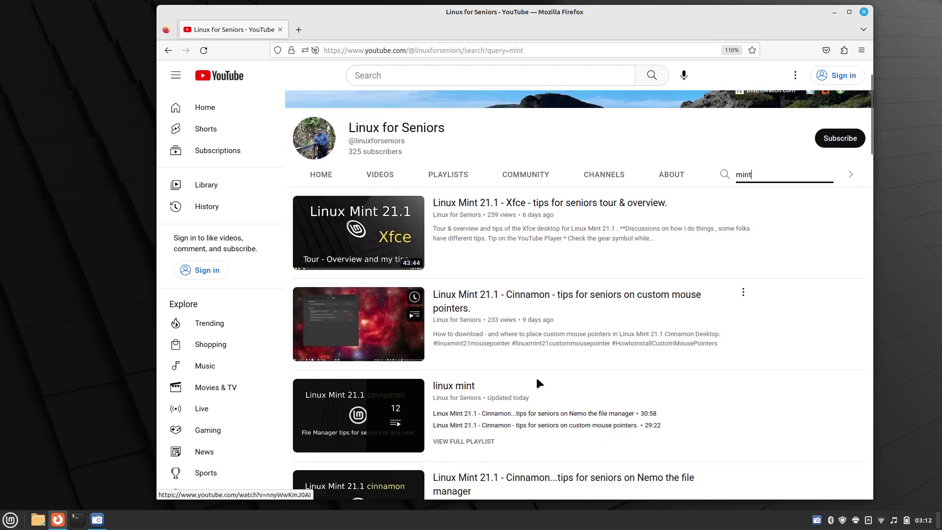
scroll(645, 380, down, 4)
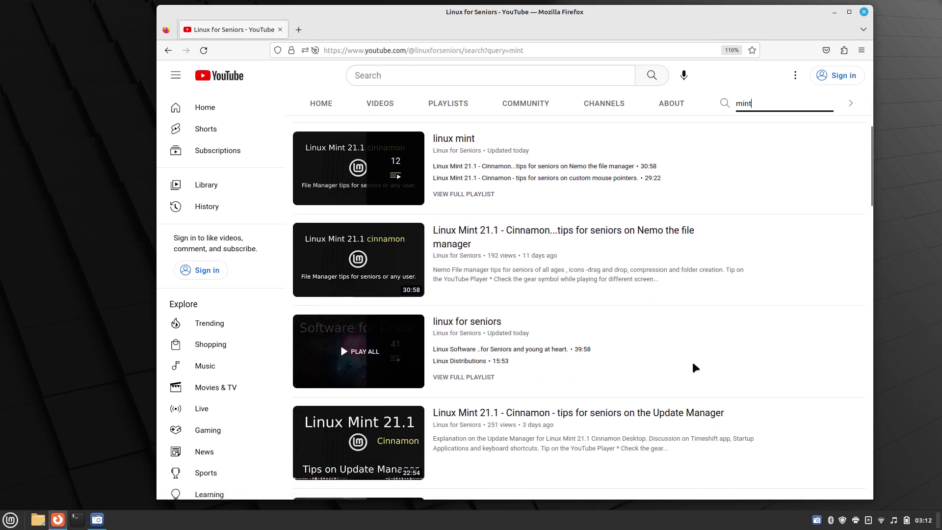
scroll(713, 354, down, 1)
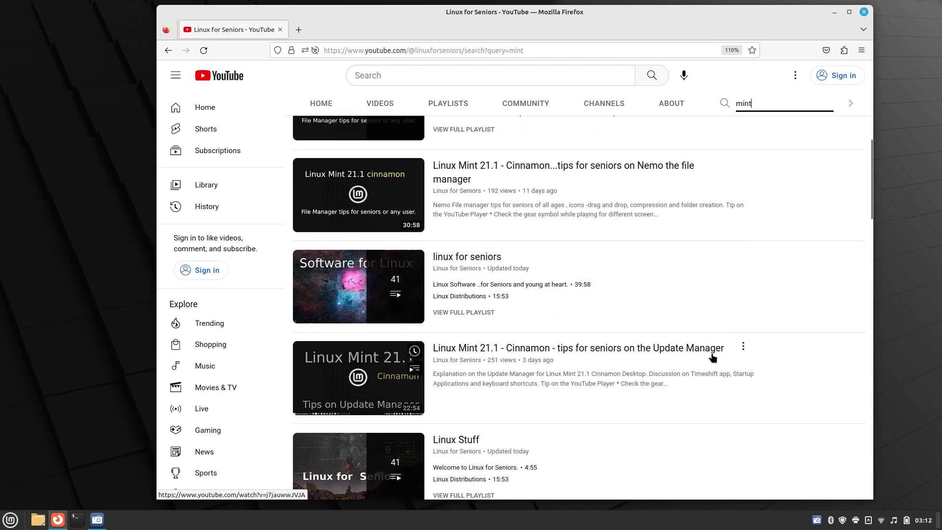
scroll(726, 352, up, 8)
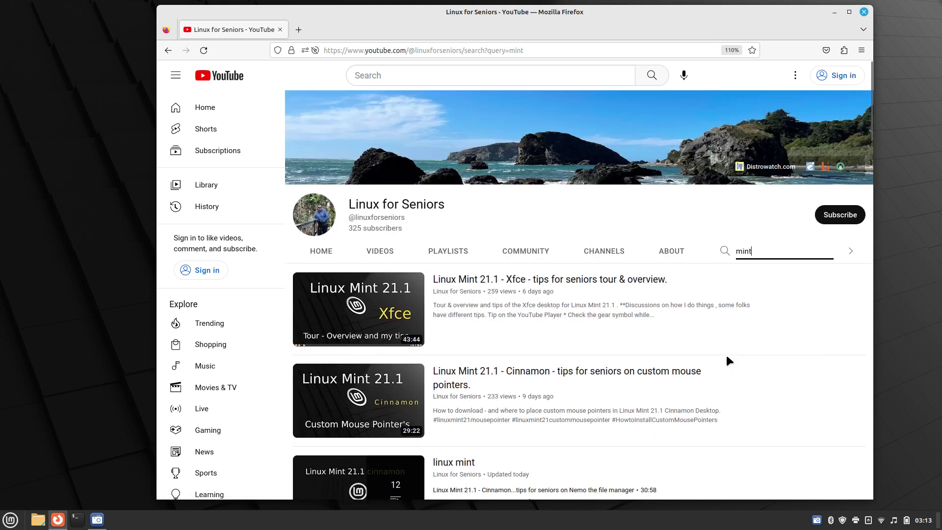
Replace the channel search term with "mouse" and look through the results
double_click(752, 250)
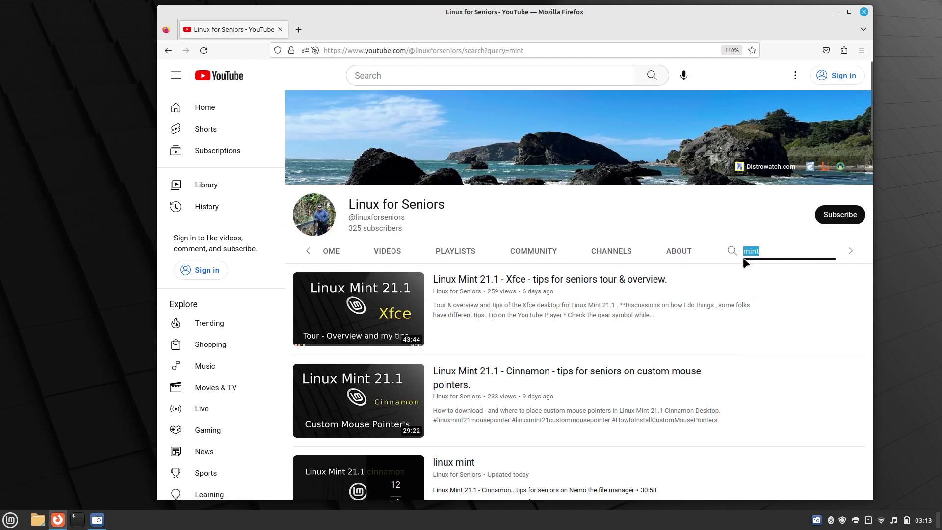
key(BackSpace)
key(Return)
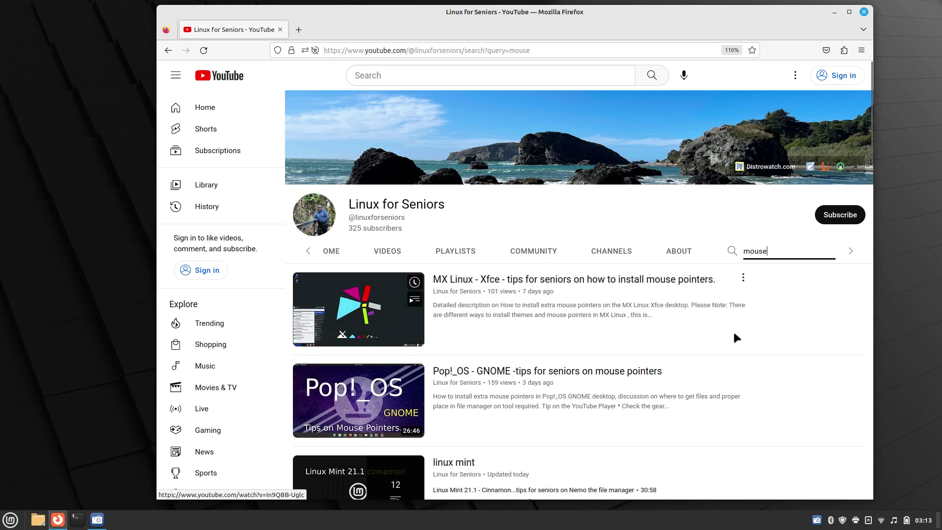
scroll(731, 334, down, 4)
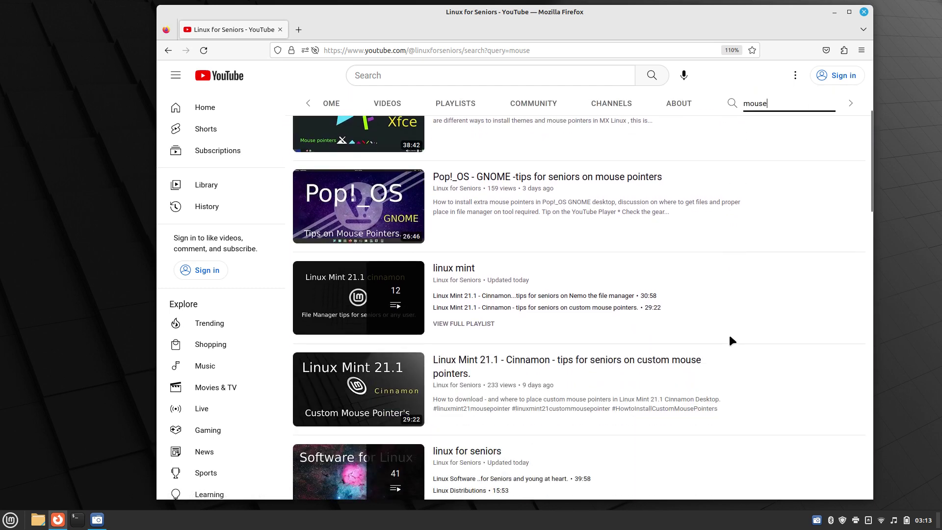
scroll(730, 337, down, 3)
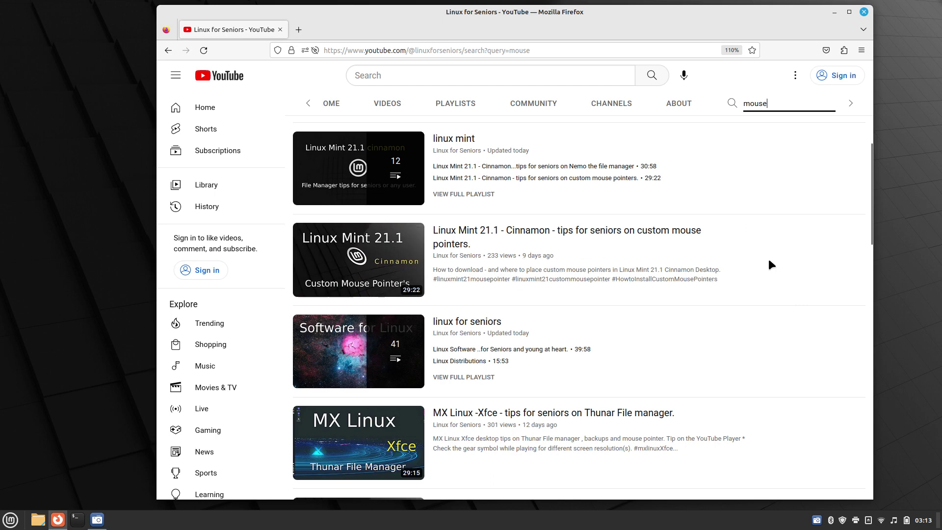
scroll(773, 266, up, 7)
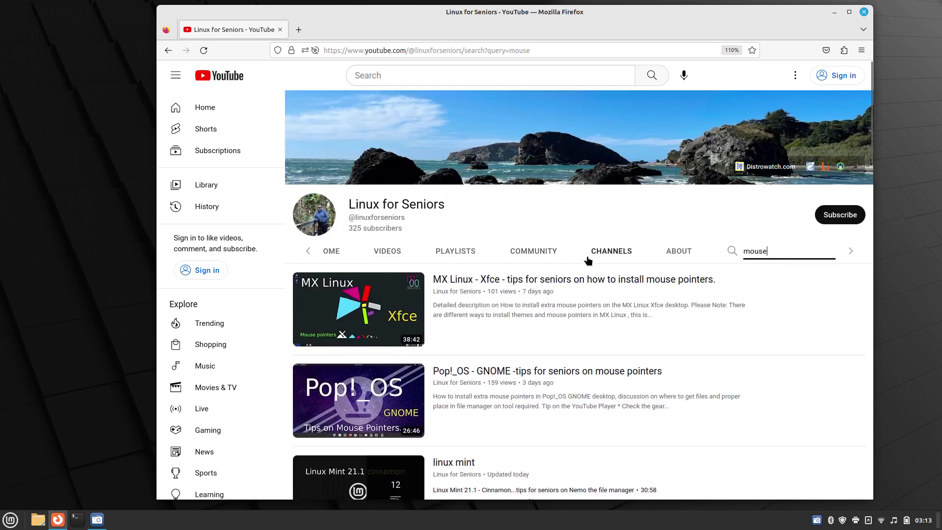
Open the channel's Community page and examine the post with the Linux for Seniors QR code
click(534, 252)
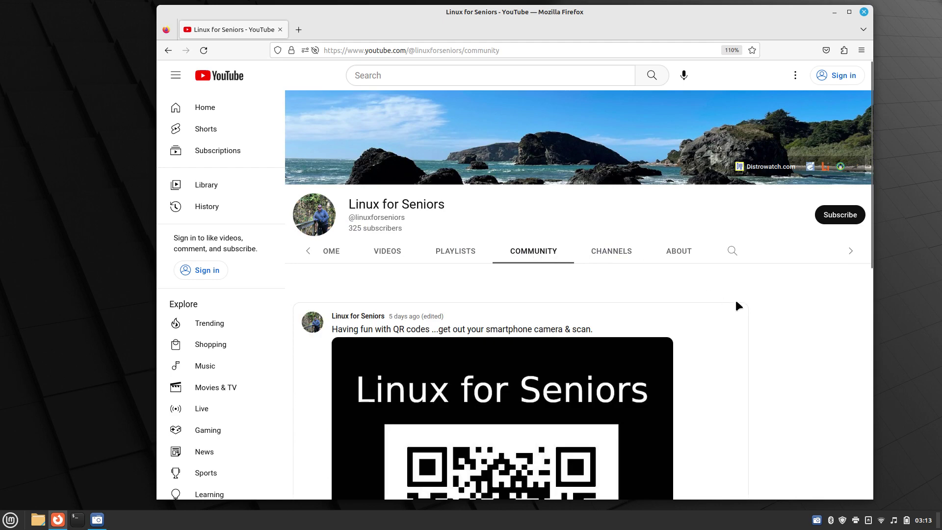
scroll(737, 303, down, 2)
scroll(736, 302, down, 3)
scroll(736, 302, up, 2)
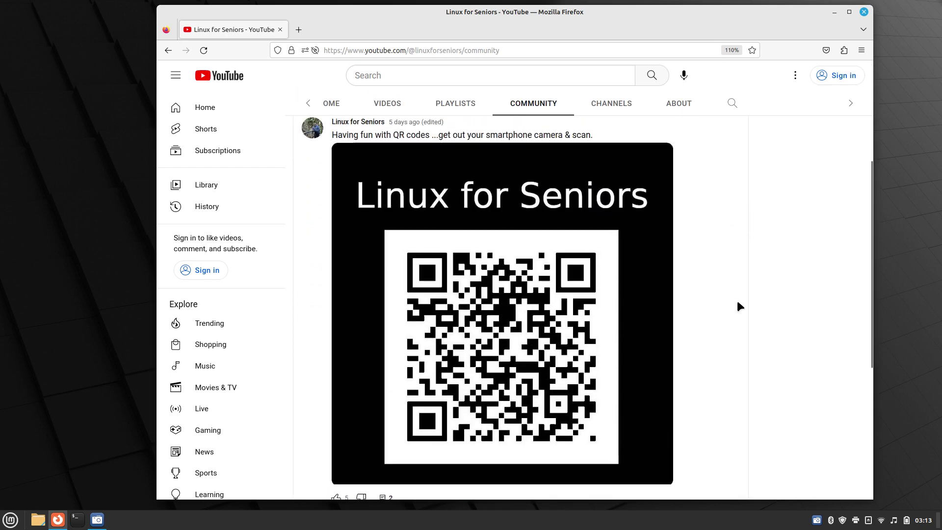
scroll(738, 304, down, 2)
scroll(738, 304, up, 2)
scroll(707, 234, down, 1)
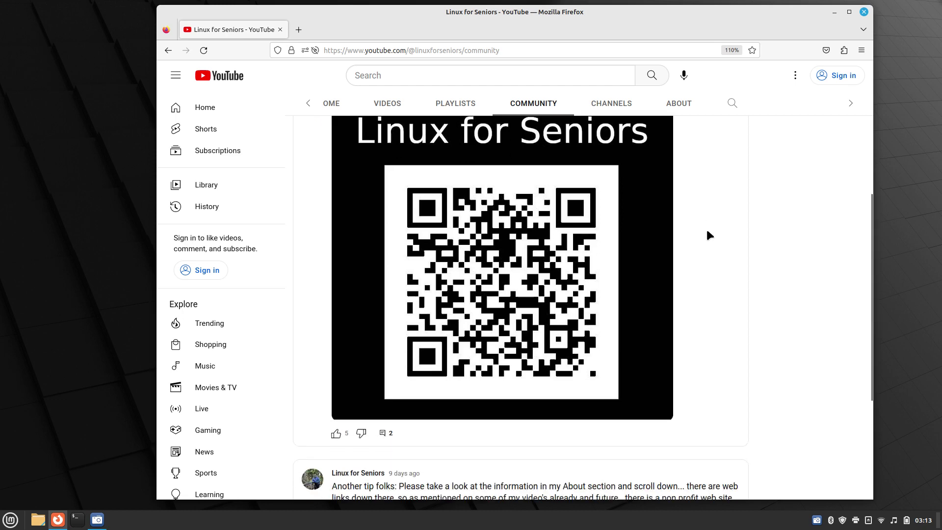
scroll(709, 235, up, 1)
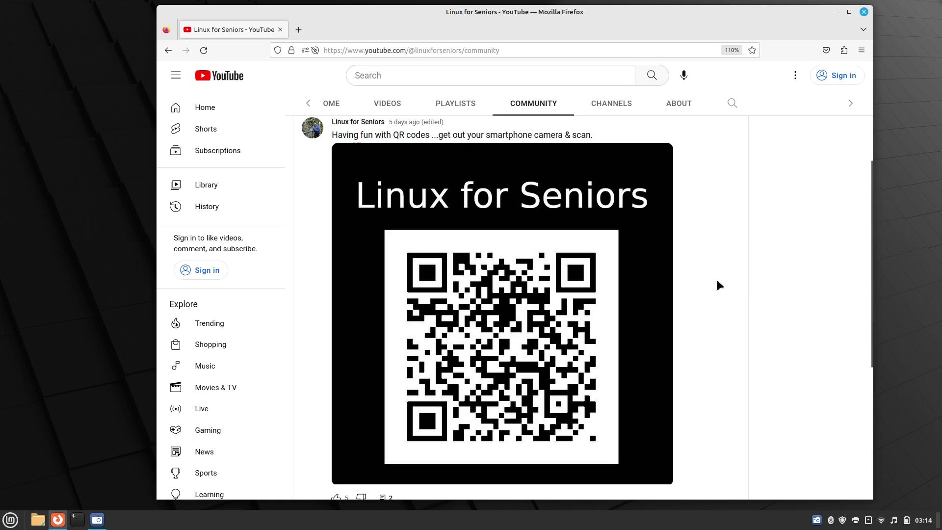
scroll(718, 282, up, 3)
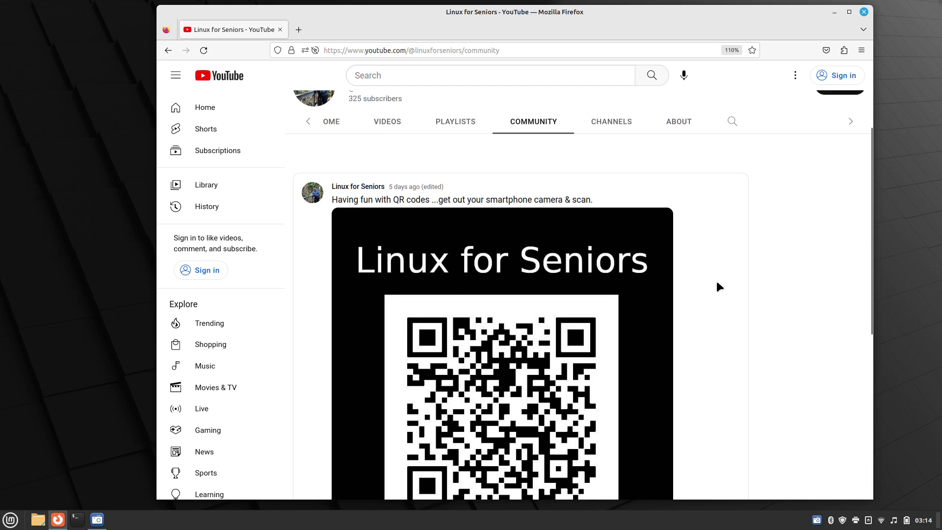
scroll(717, 282, up, 5)
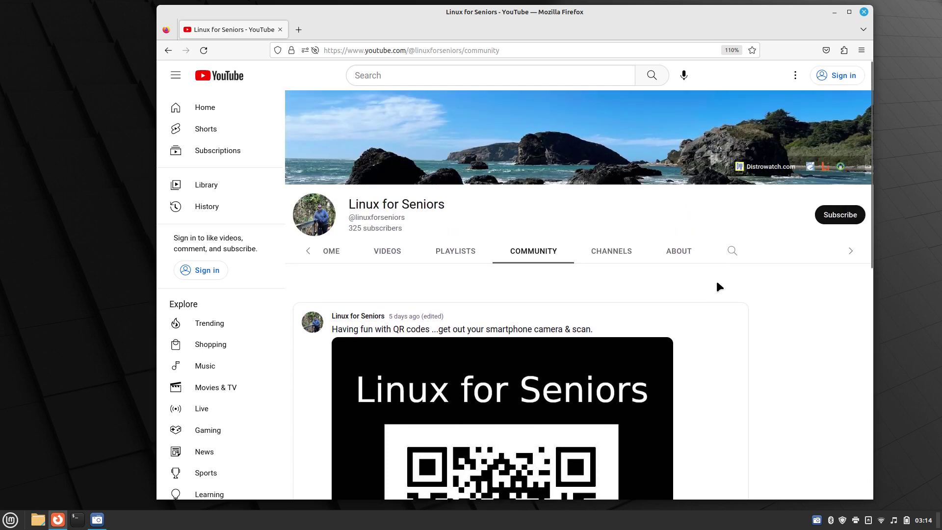
Return to the channel's About page and close the browser window
click(678, 251)
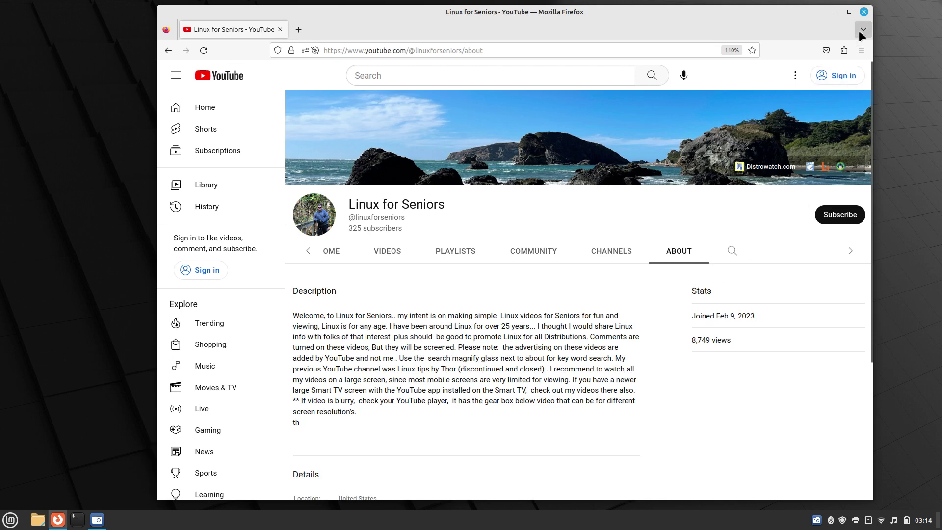
click(864, 13)
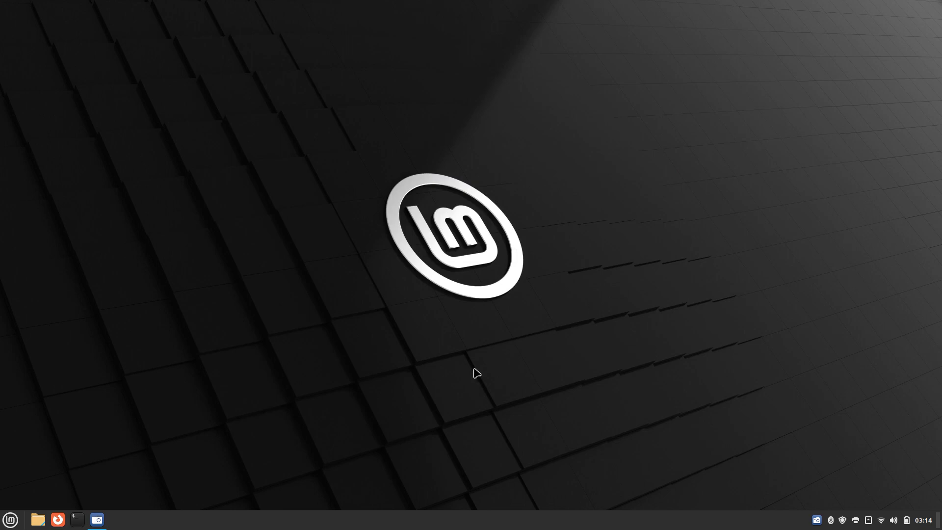
click(76, 519)
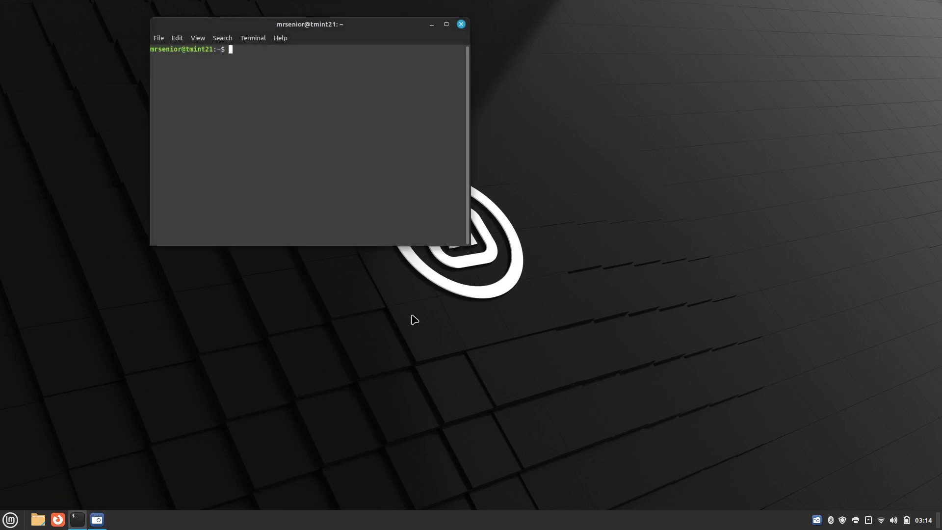
click(462, 24)
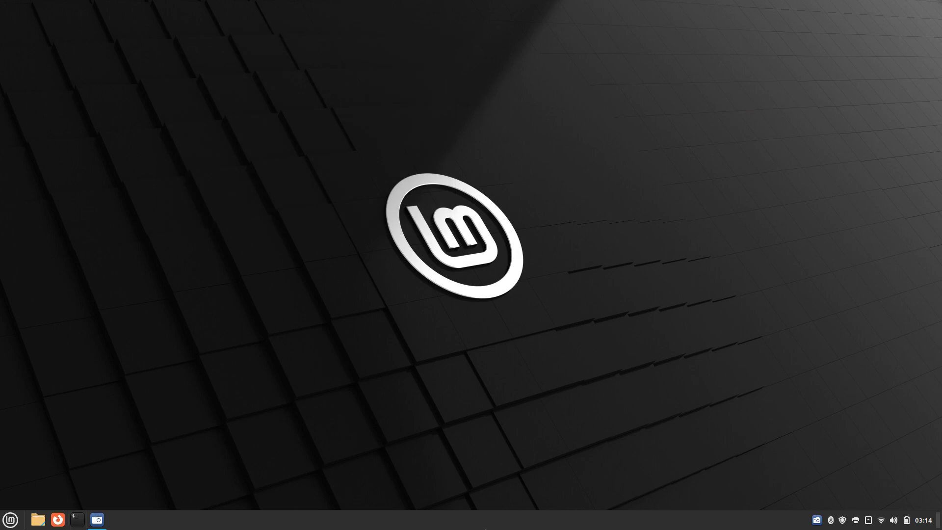
Open the System Info page in System Settings, read the operating system and hardware details, and close the window
right_click(488, 522)
click(503, 506)
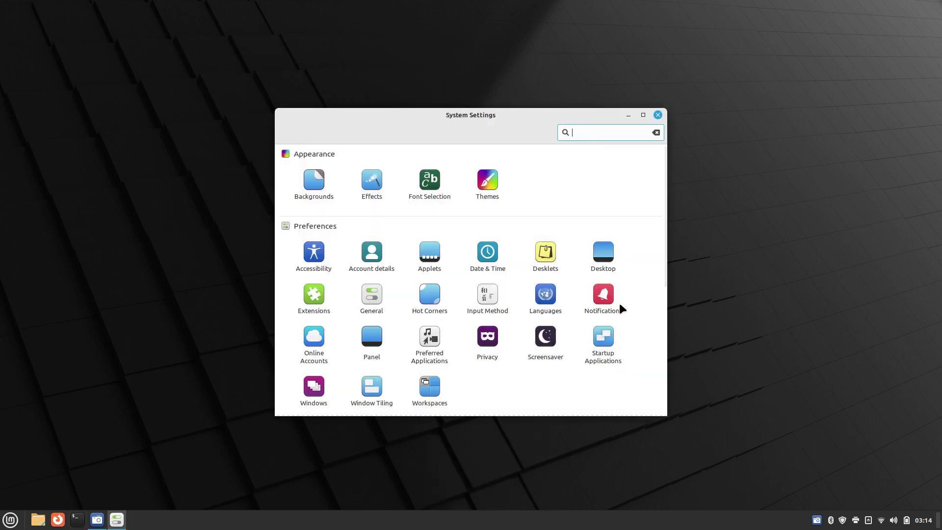
scroll(581, 242, down, 3)
scroll(581, 243, down, 4)
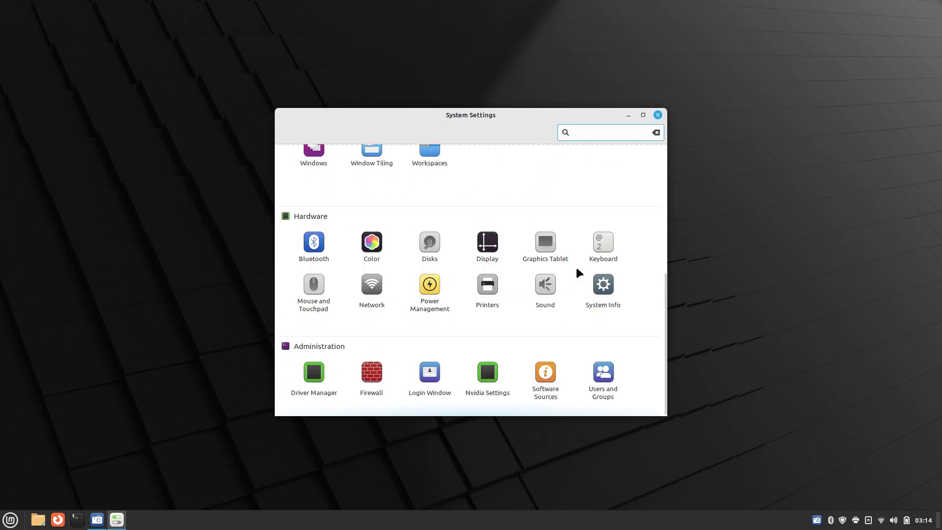
click(603, 284)
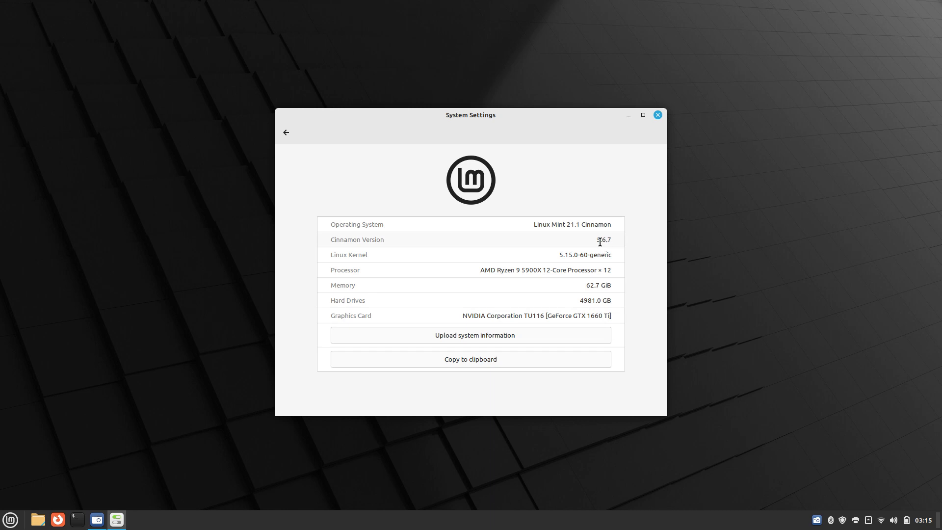
click(658, 115)
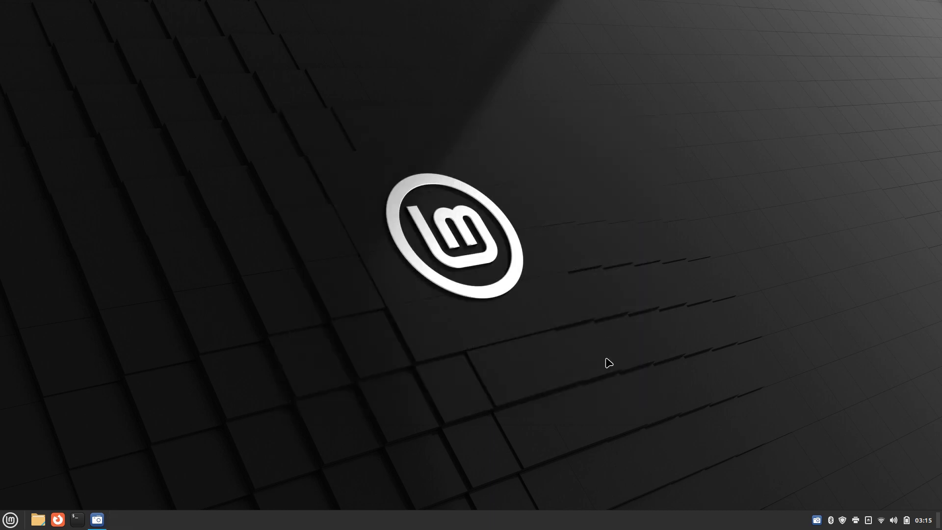
Open the file manager at the Home folder and check its name and version in the About Nemo dialog
click(38, 520)
drag(329, 69, 649, 67)
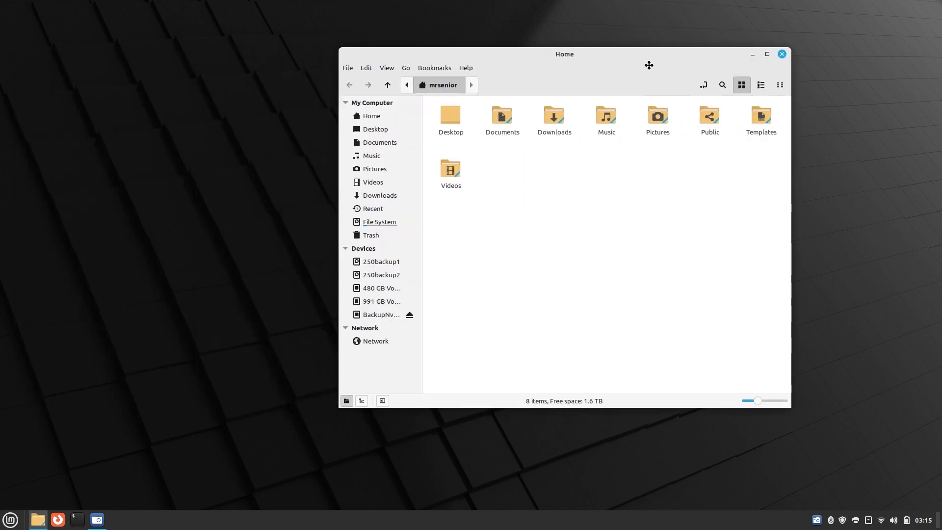
click(466, 69)
click(476, 110)
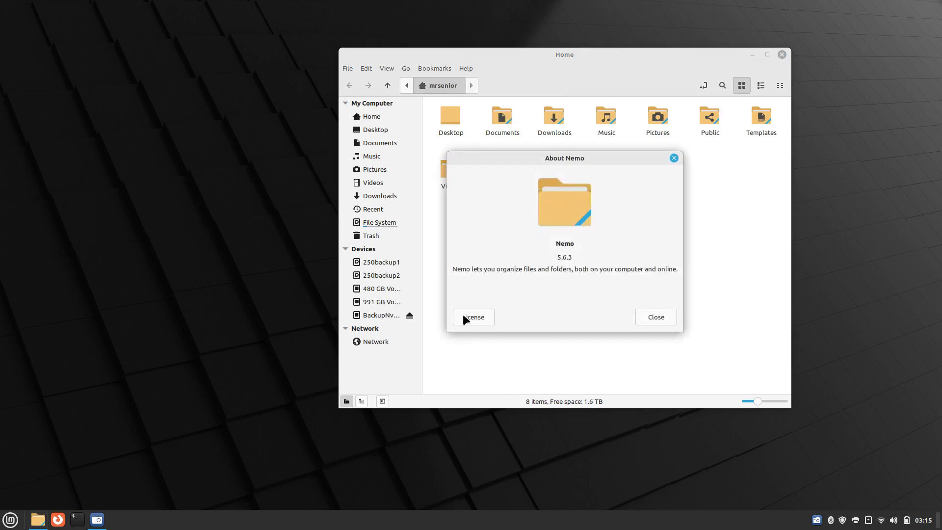
click(666, 314)
click(15, 525)
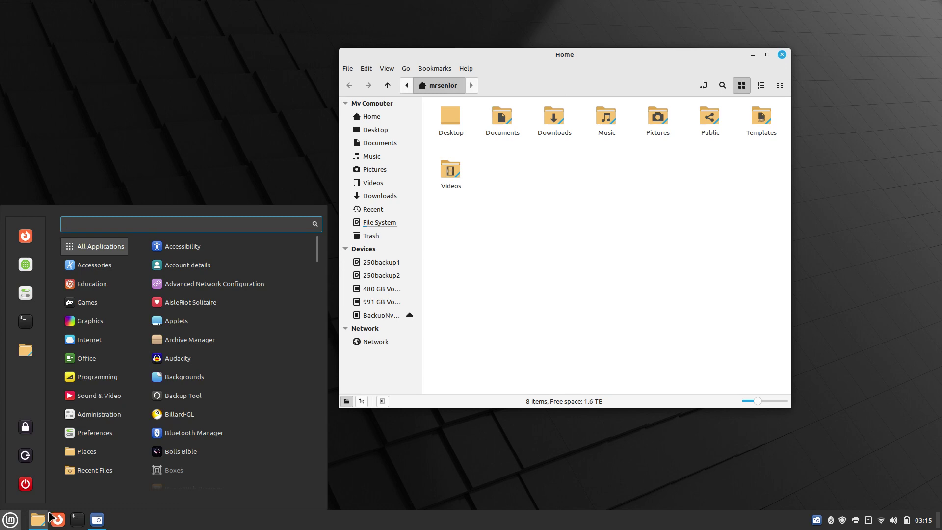
click(562, 462)
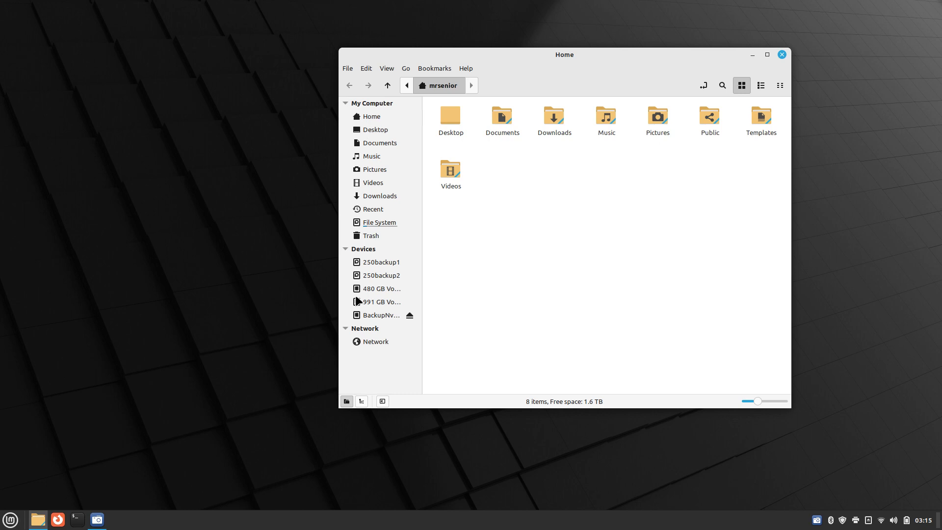
Open the WallPaper folder inside Pictures and examine the scrollbar while browsing the image thumbnails
drag(614, 61, 579, 59)
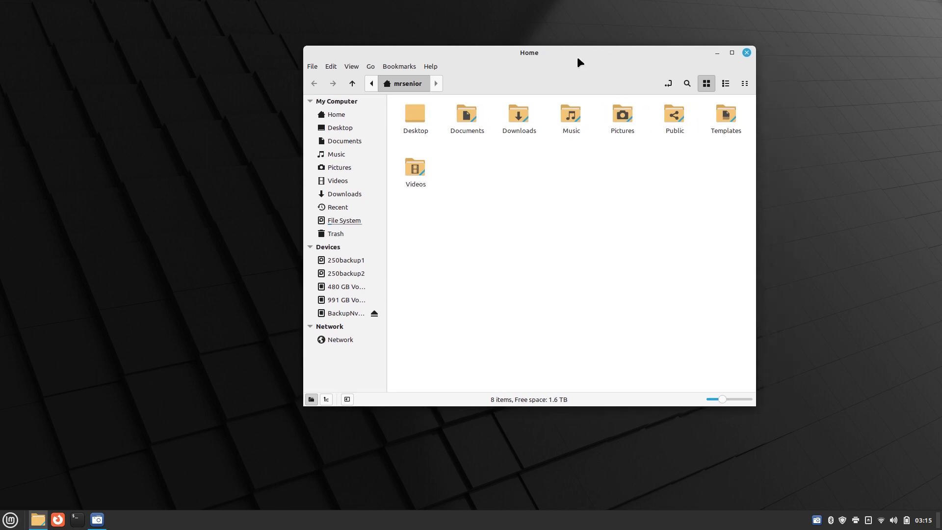
click(622, 118)
double_click(622, 118)
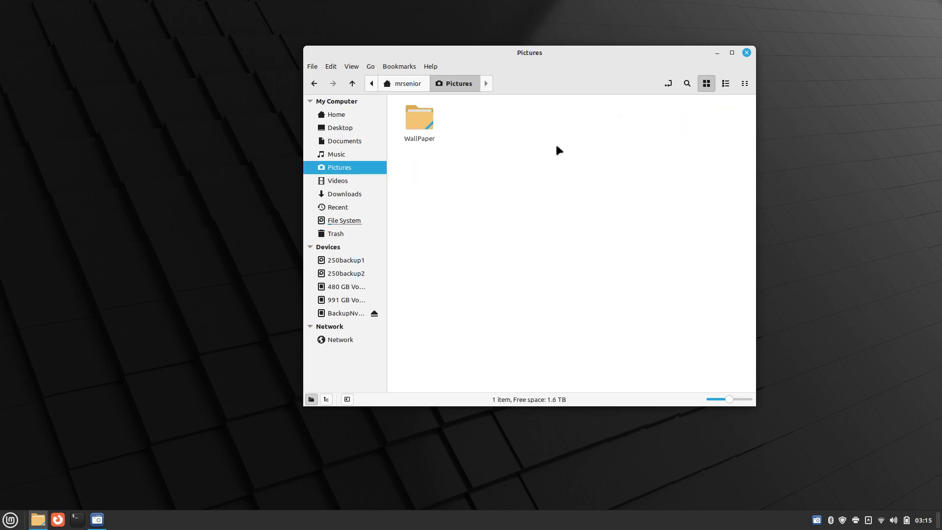
click(414, 119)
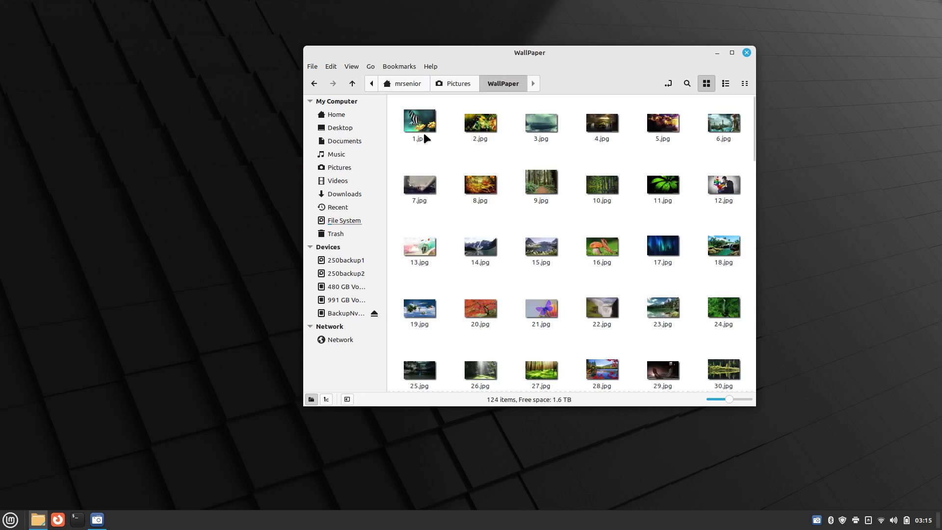
scroll(757, 157, down, 2)
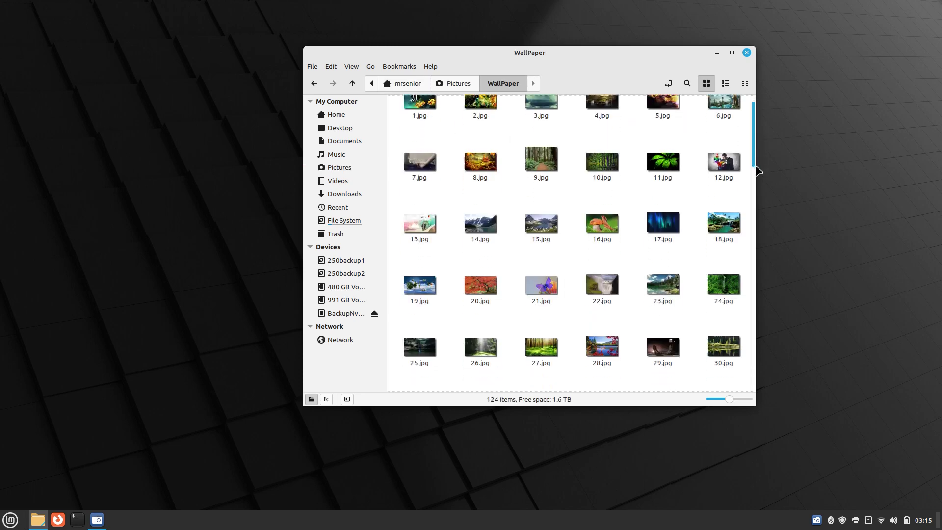
scroll(756, 155, up, 2)
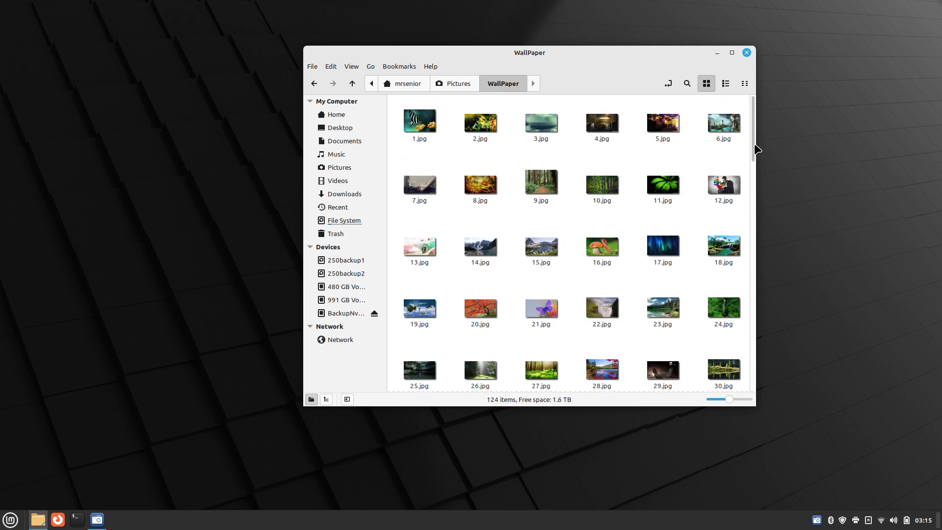
drag(643, 55, 544, 35)
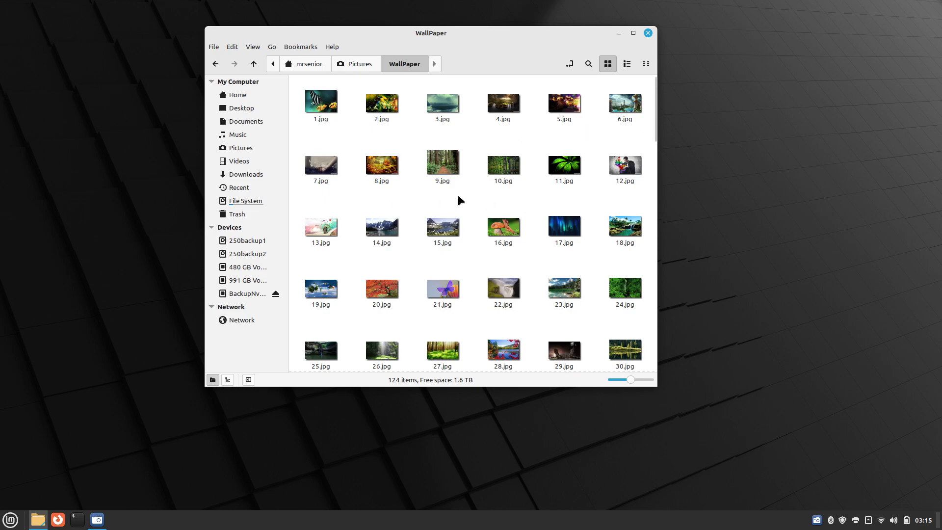
scroll(473, 196, down, 3)
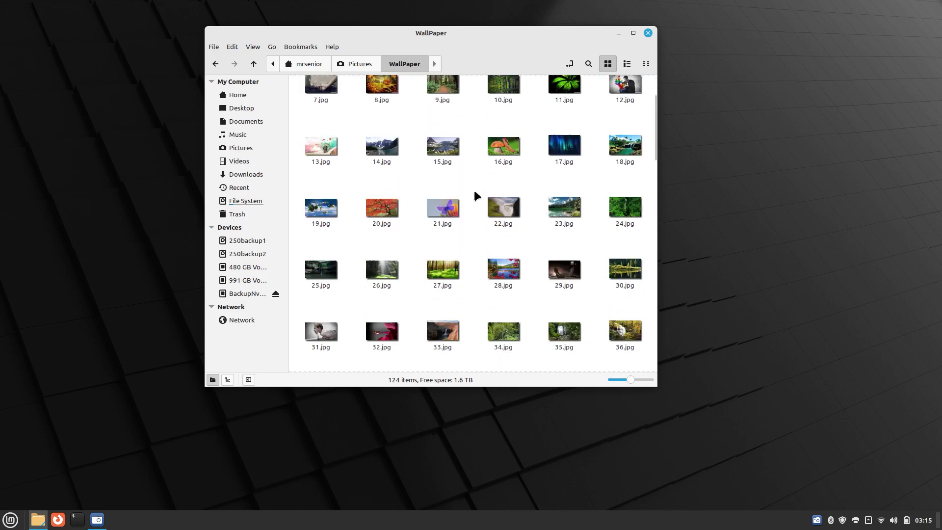
scroll(474, 192, up, 3)
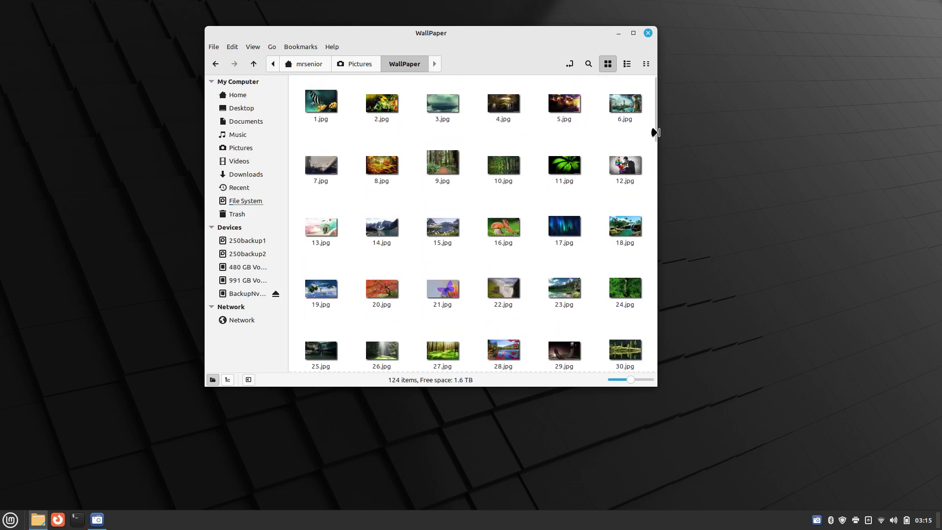
scroll(474, 178, down, 1)
scroll(473, 180, up, 1)
Shrink the WallPaper folder's thumbnails to the smallest size, enlarge them to the largest and look through the images
ctrl+scroll(471, 146, down, 2)
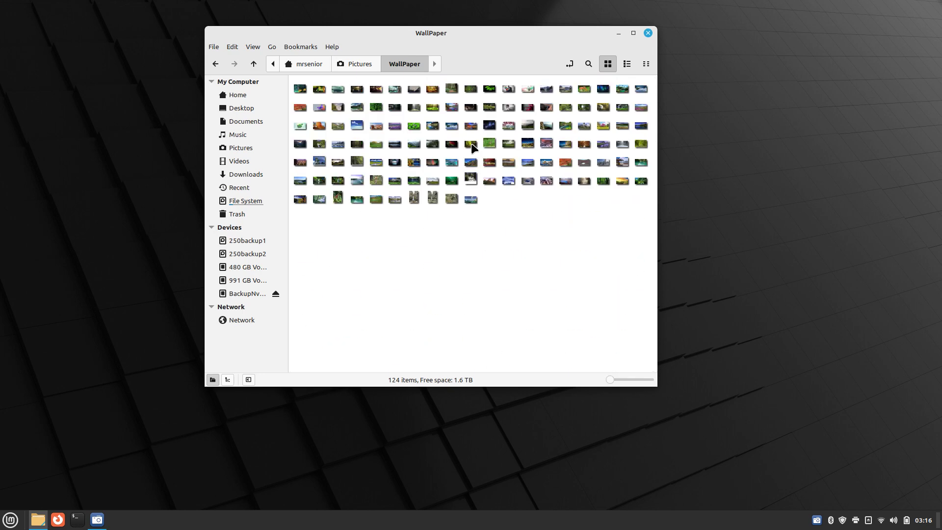
ctrl+scroll(472, 146, up, 5)
ctrl+scroll(475, 146, down, 2)
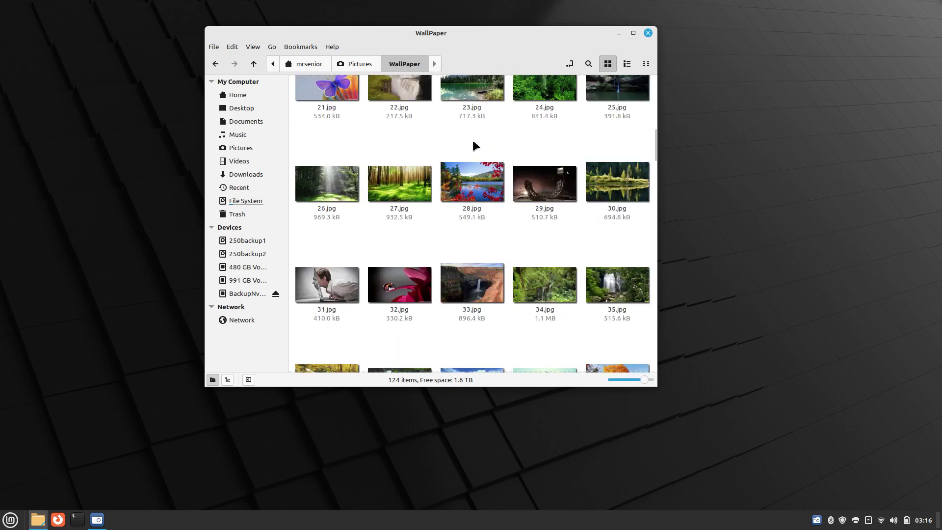
ctrl+scroll(474, 146, up, 2)
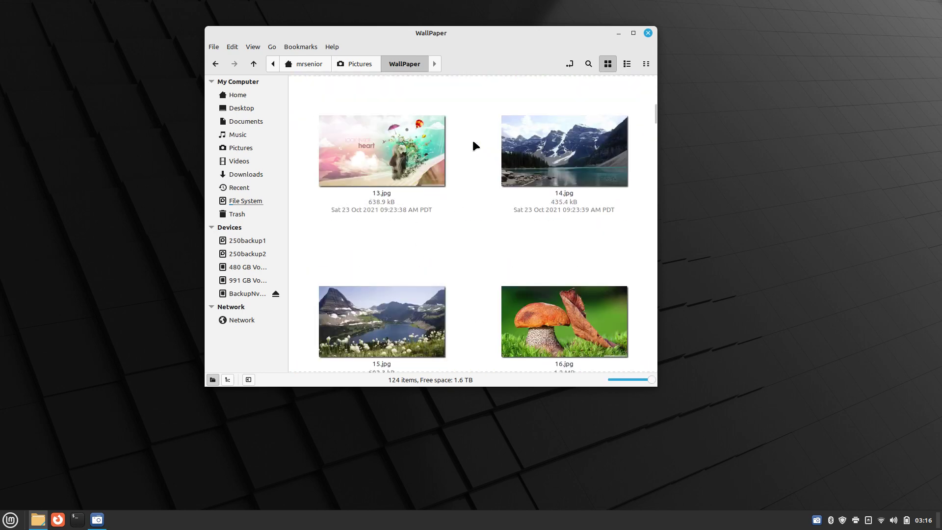
scroll(474, 144, down, 3)
scroll(474, 144, up, 3)
scroll(472, 146, down, 3)
scroll(470, 148, up, 4)
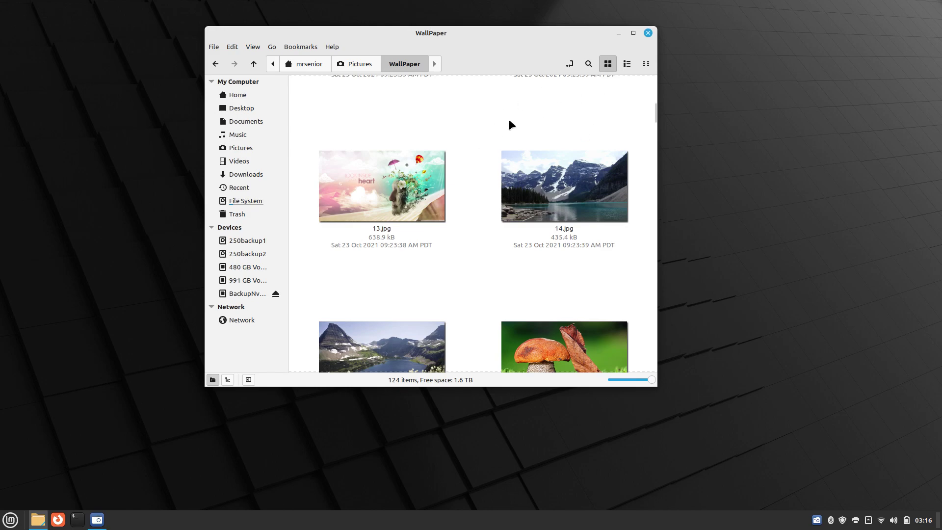
scroll(478, 129, down, 2)
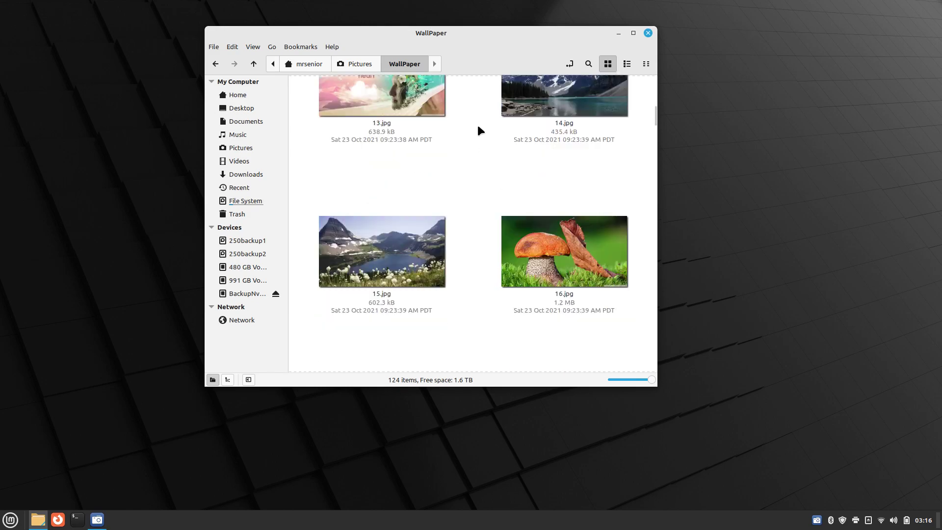
scroll(479, 128, up, 3)
Reduce the WallPaper thumbnails to a medium size without file details and close the file manager
ctrl+scroll(478, 130, down, 4)
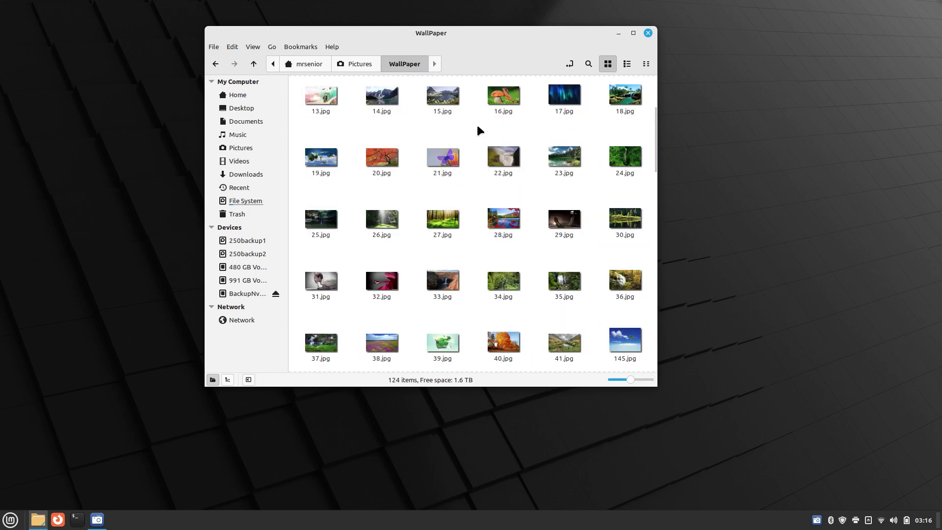
ctrl+scroll(477, 128, up, 5)
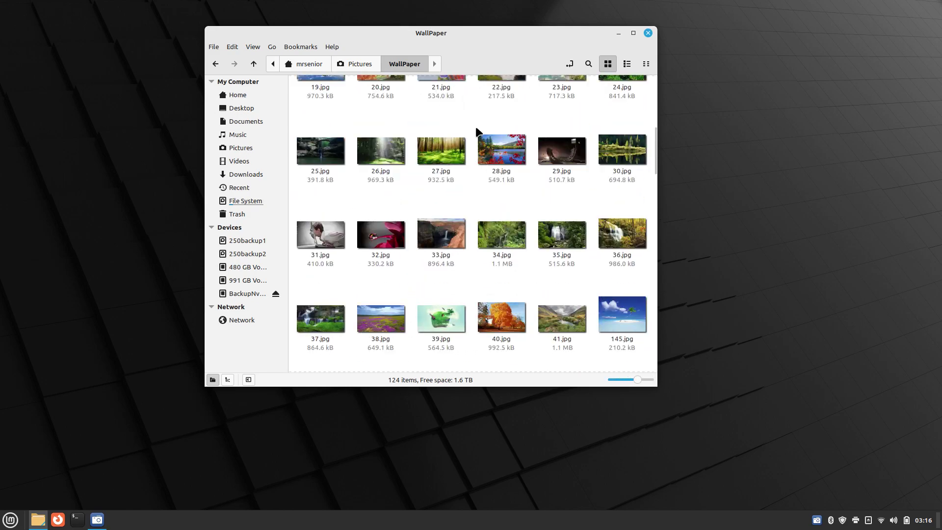
ctrl+scroll(476, 128, down, 1)
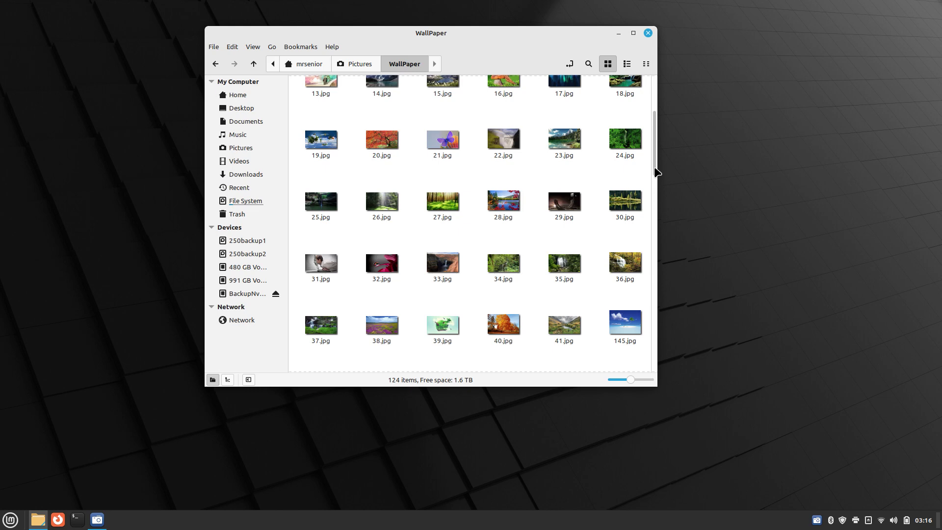
click(648, 31)
right_click(487, 520)
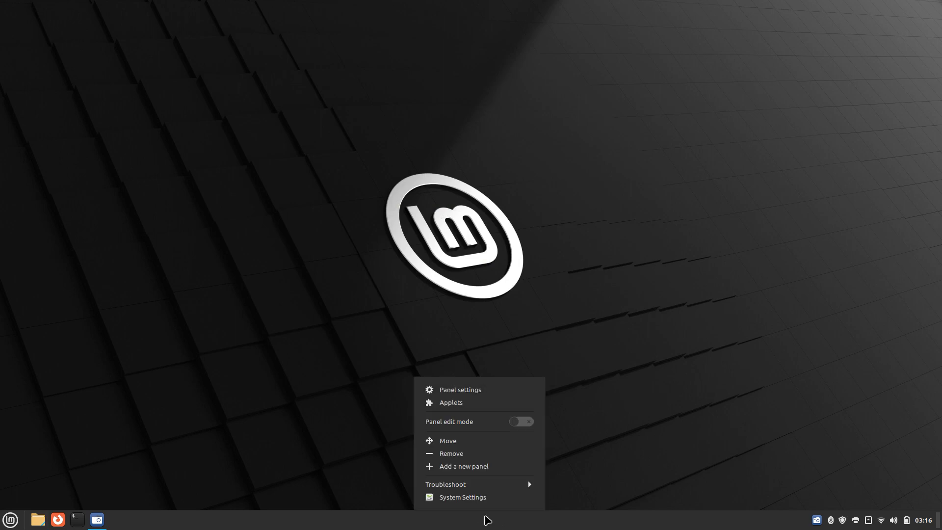
click(496, 497)
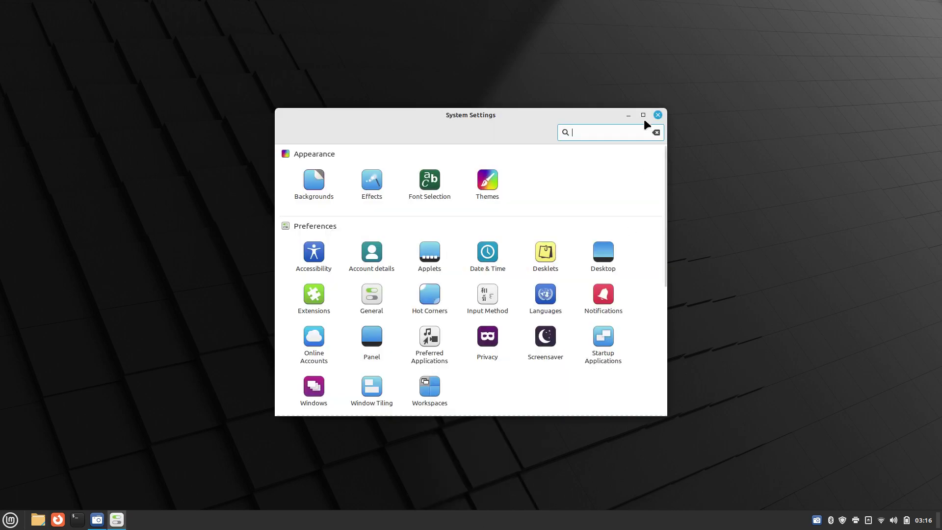
click(659, 115)
Open the Themes settings in System Settings and enable overriding the current theme's scrollbar width
click(10, 520)
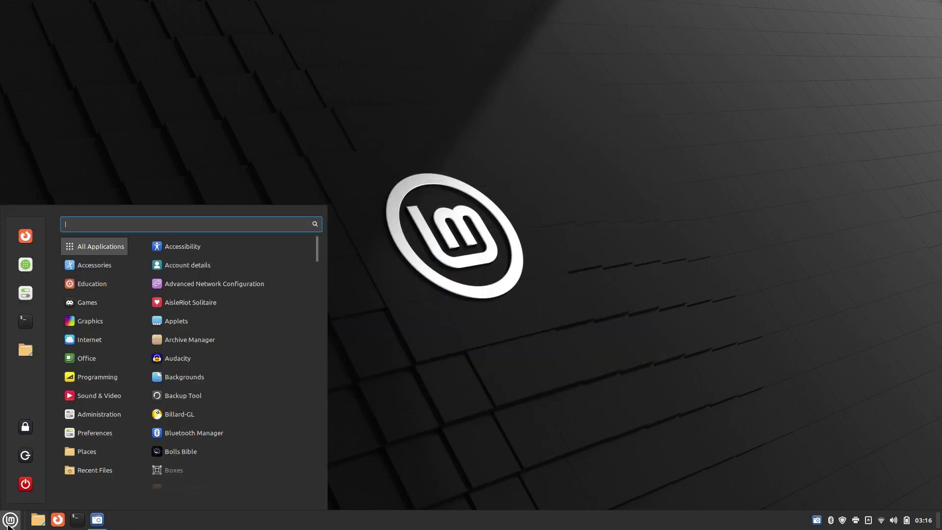
click(25, 294)
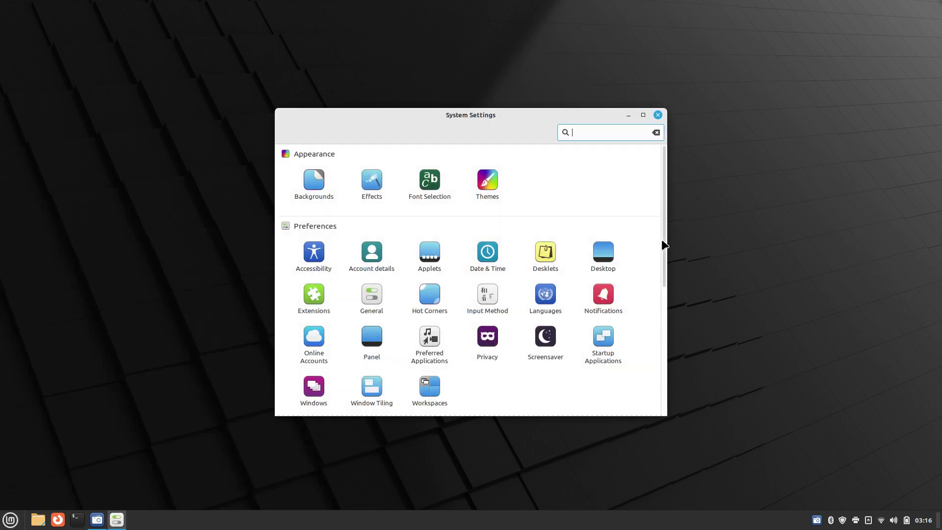
drag(483, 122, 557, 107)
click(561, 164)
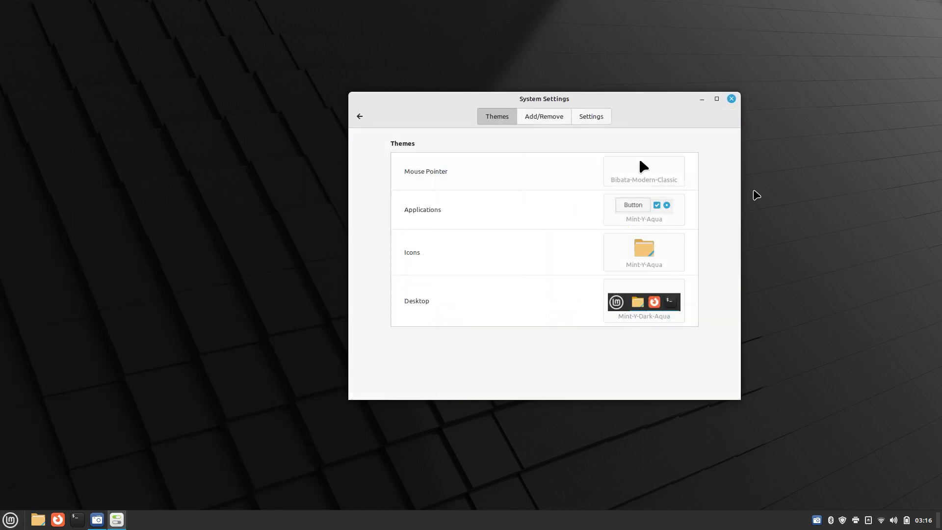
click(592, 118)
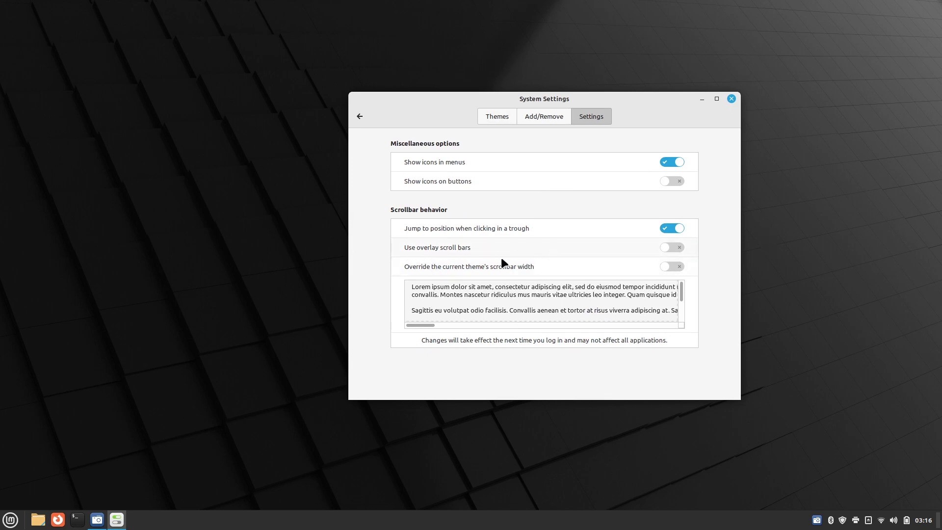
click(678, 266)
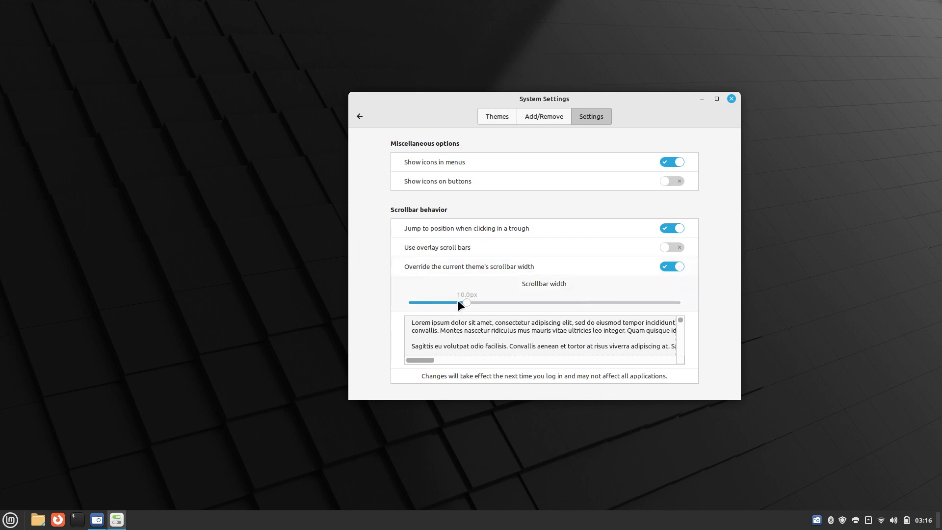
Set the scrollbar width to 15 px, minimize the settings and examine the scrollbar in the WallPaper folder inside Pictures
drag(489, 303, 504, 302)
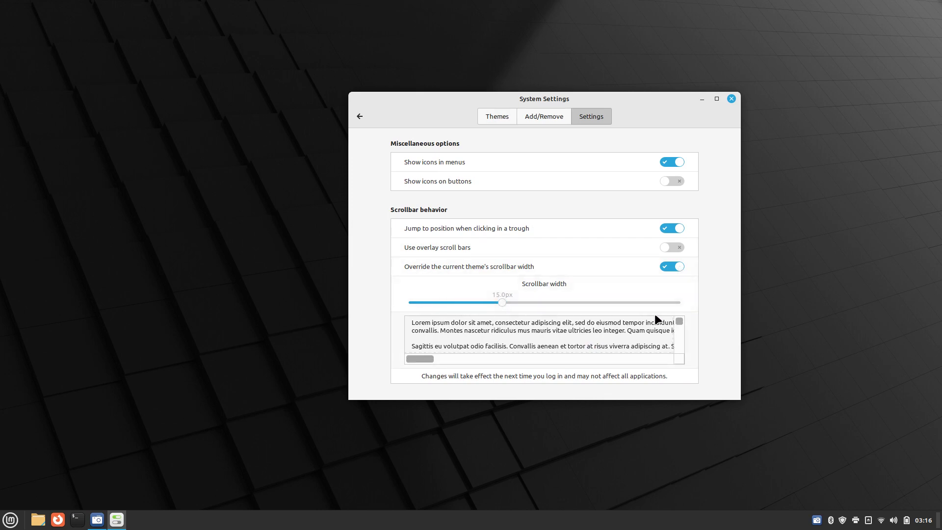
click(703, 99)
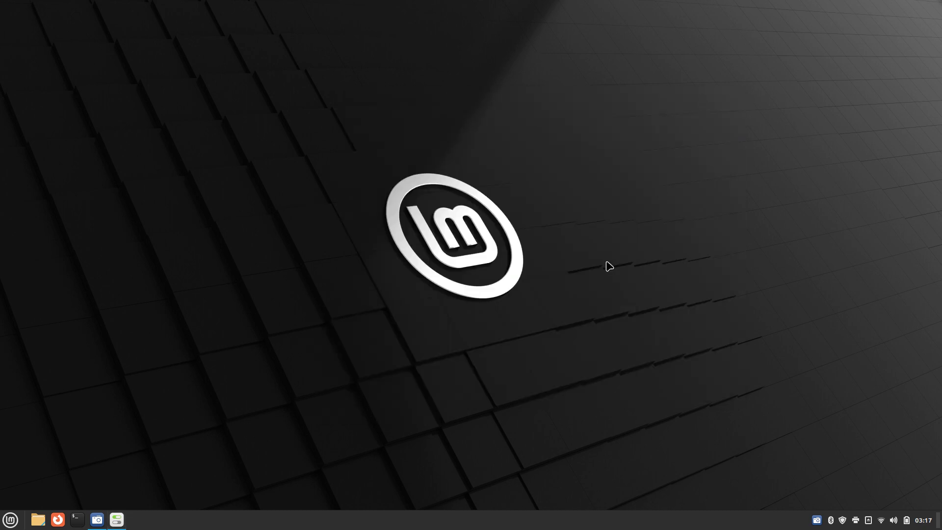
click(38, 521)
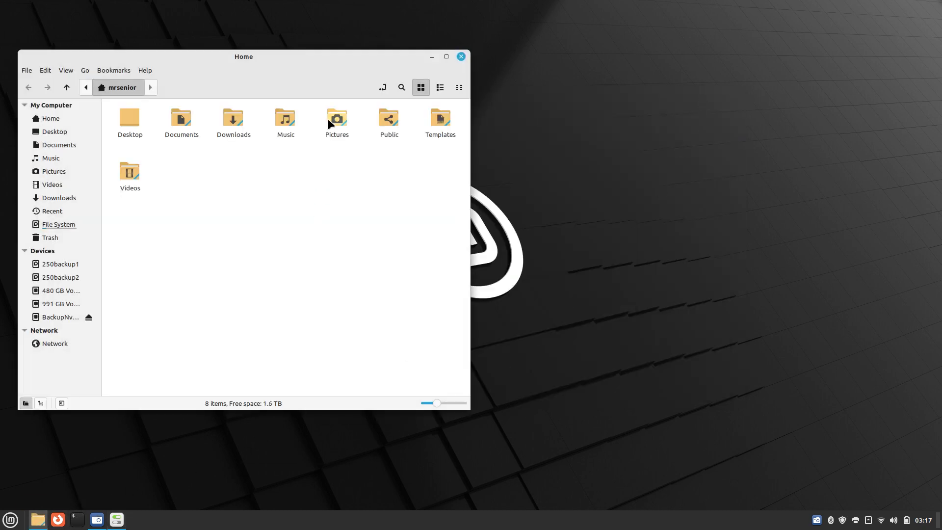
double_click(329, 119)
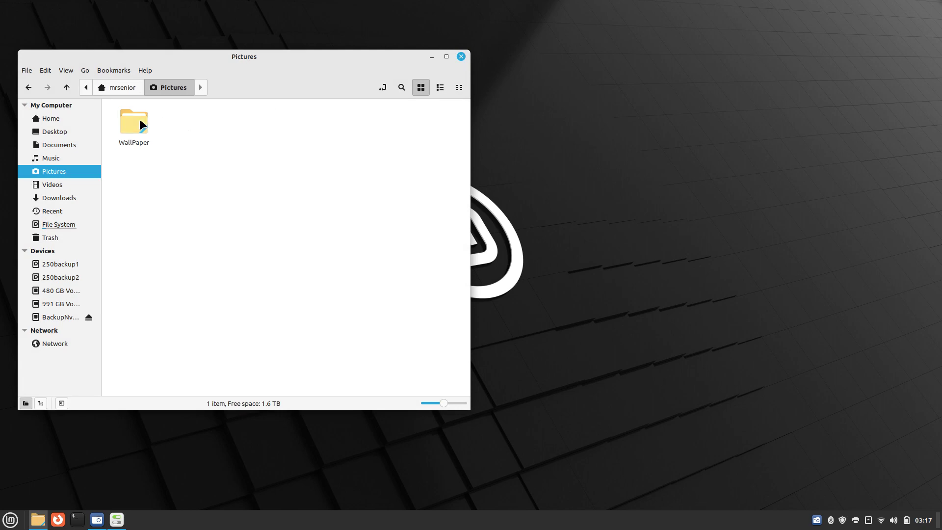
double_click(139, 123)
drag(280, 63, 538, 81)
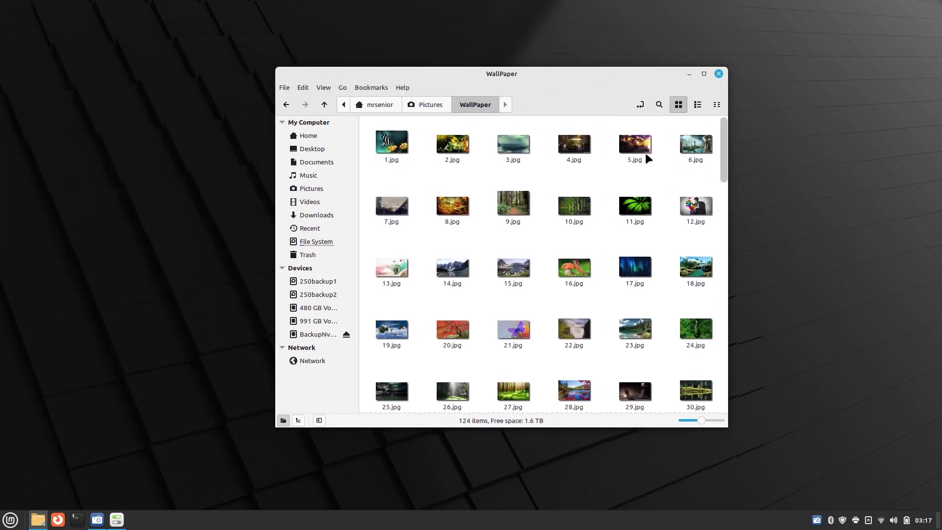
mouse_move(724, 158)
mouse_down()
mouse_move(732, 255)
mouse_move(719, 145)
mouse_up()
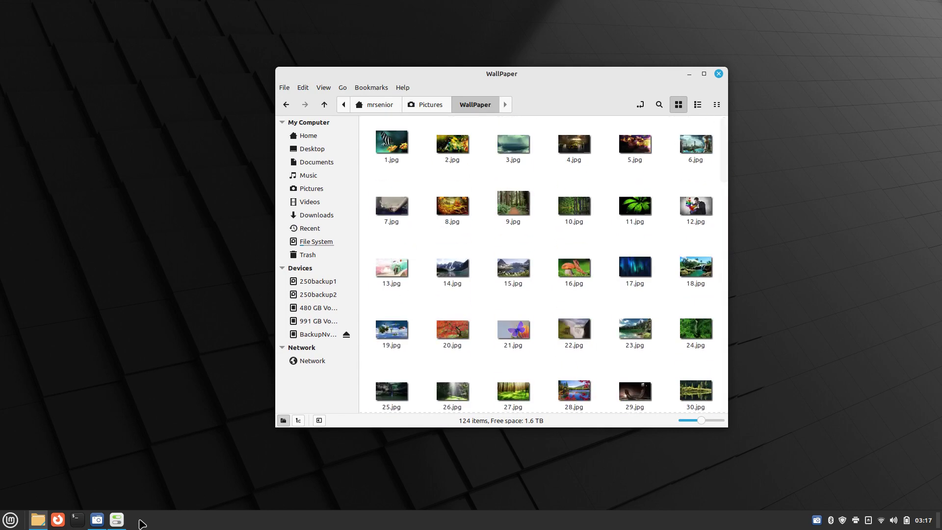
Restore System Settings, set the scrollbar width to 21 px, minimize it and close the WallPaper window
click(117, 520)
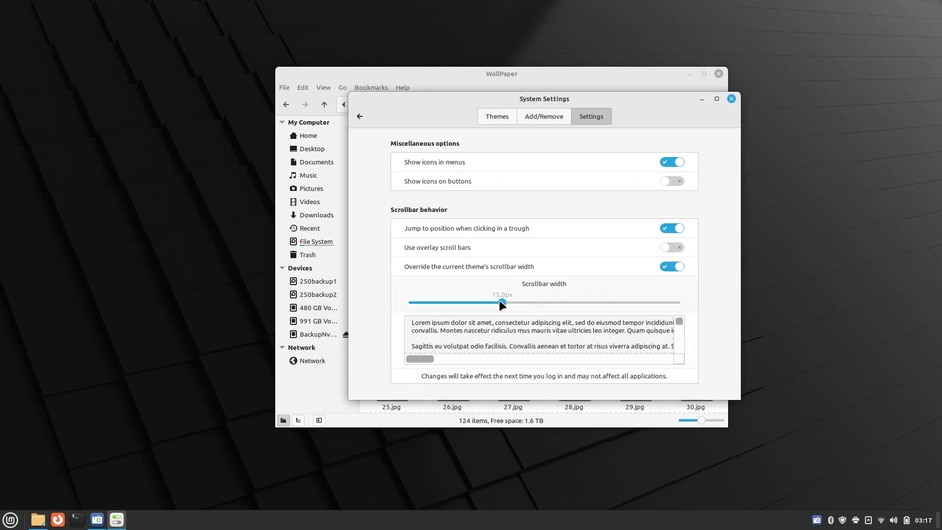
click(702, 99)
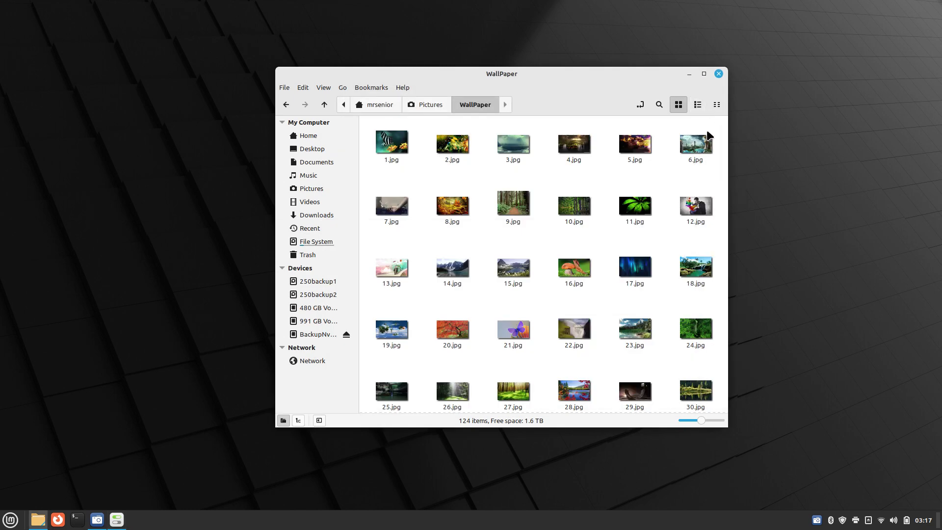
click(719, 73)
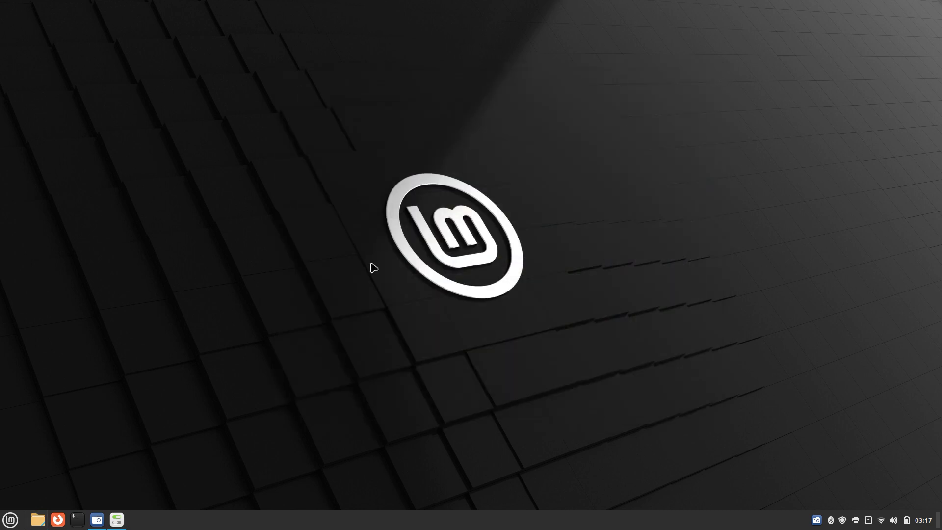
Reopen the WallPaper folder inside Pictures in a new file manager window and examine its scrollbar
click(38, 520)
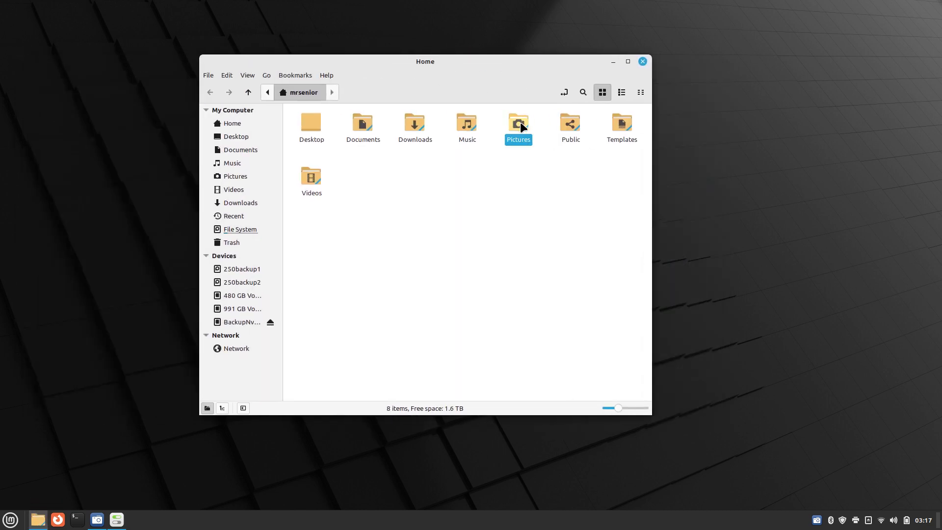
double_click(520, 122)
double_click(309, 126)
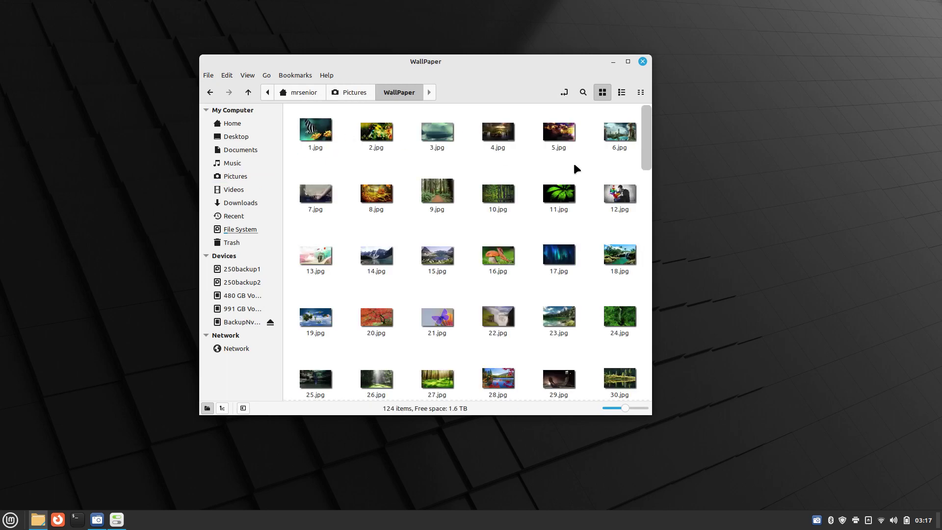
mouse_move(648, 162)
mouse_down()
mouse_move(656, 204)
mouse_move(660, 158)
mouse_up()
Enlarge the WallPaper thumbnails to the largest size, reduce them slightly and examine the scrollbar while browsing the images
ctrl+scroll(525, 248, up, 3)
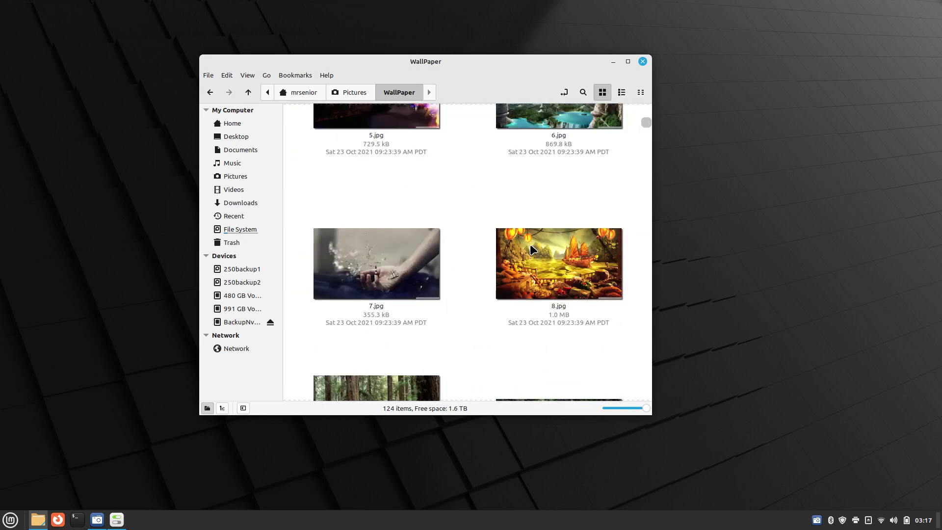
ctrl+scroll(533, 250, down, 1)
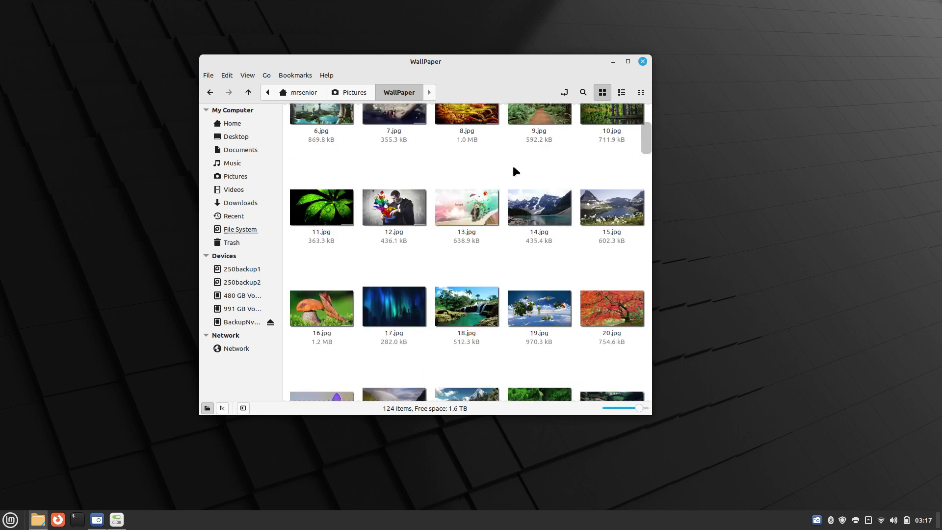
drag(532, 66, 510, 34)
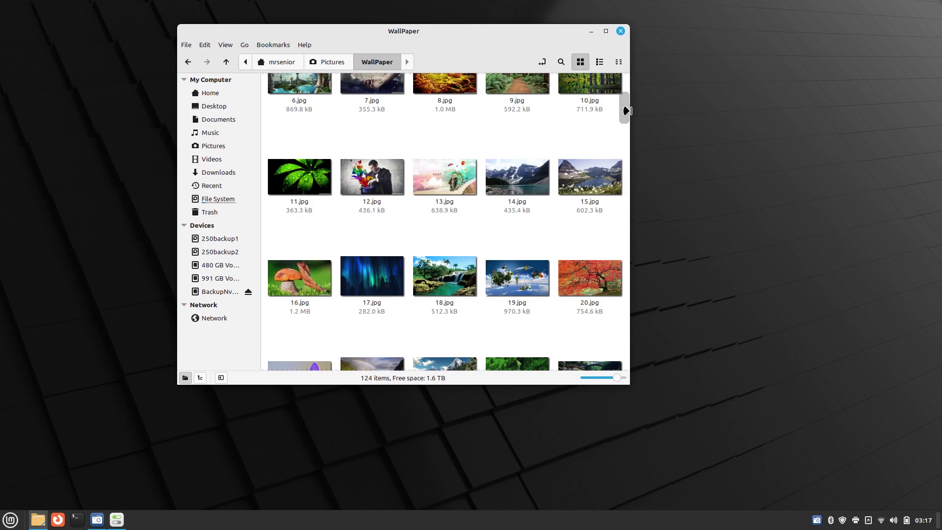
drag(627, 111, 622, 81)
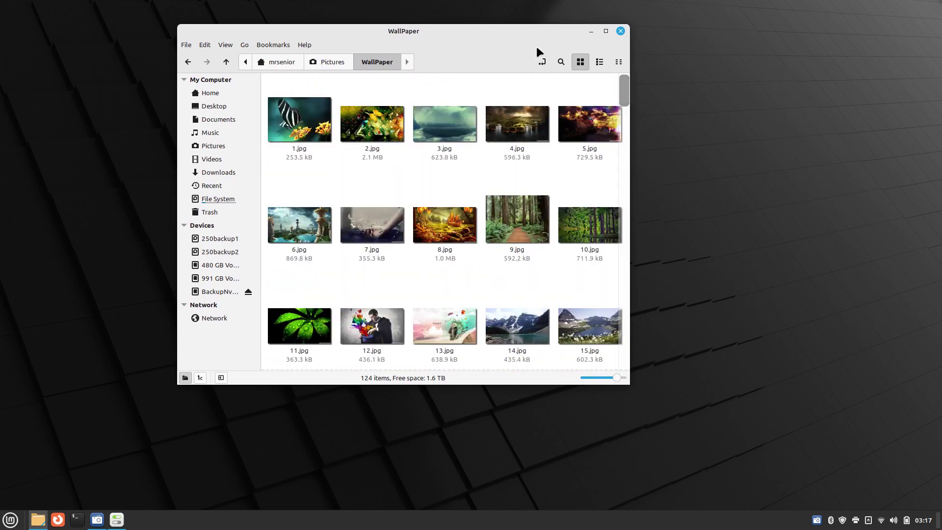
drag(537, 47, 612, 53)
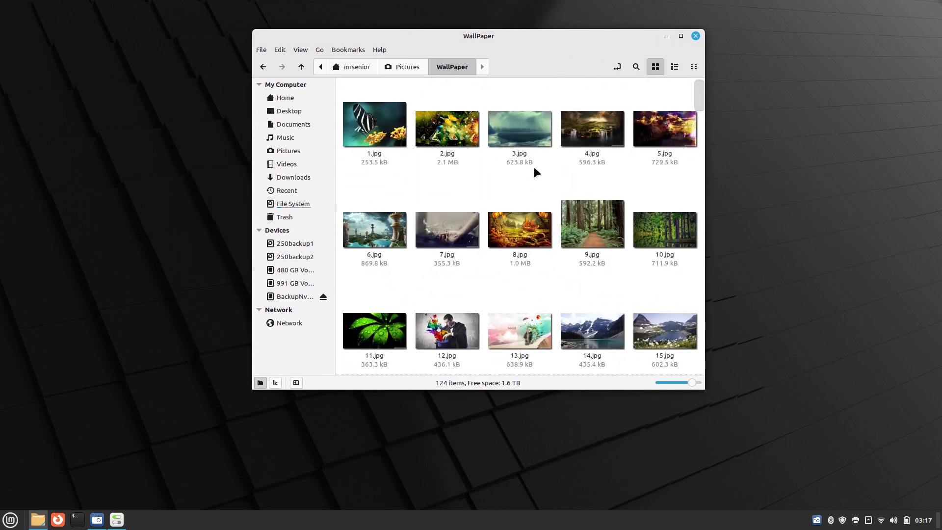
scroll(534, 168, down, 3)
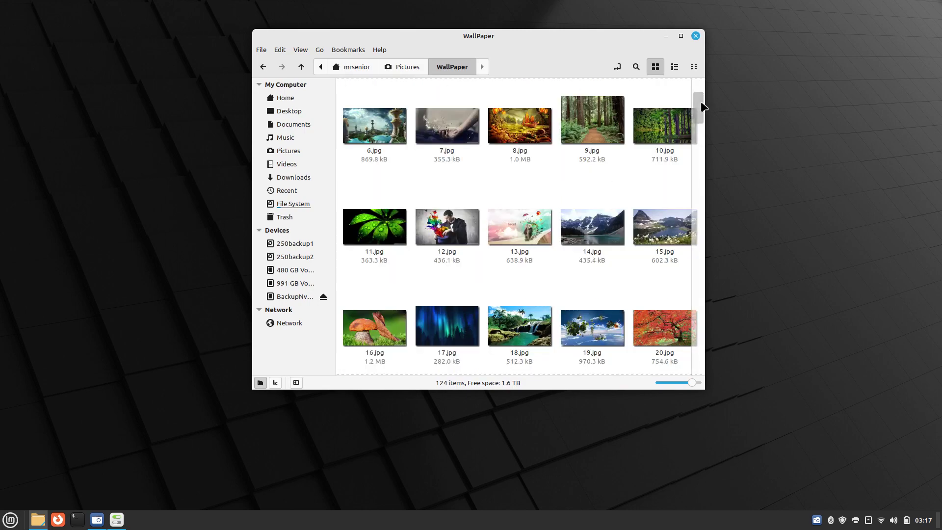
scroll(487, 184, up, 3)
scroll(488, 187, down, 8)
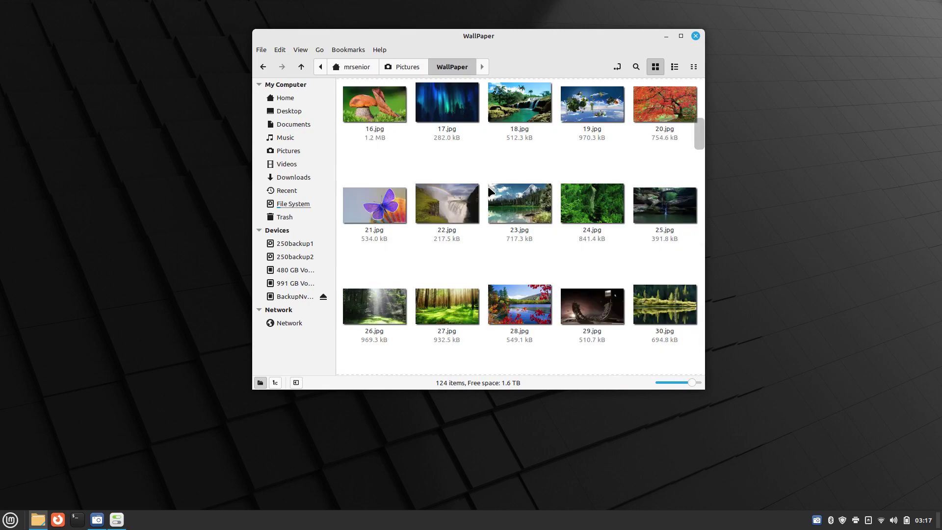
scroll(488, 187, down, 2)
scroll(667, 163, up, 3)
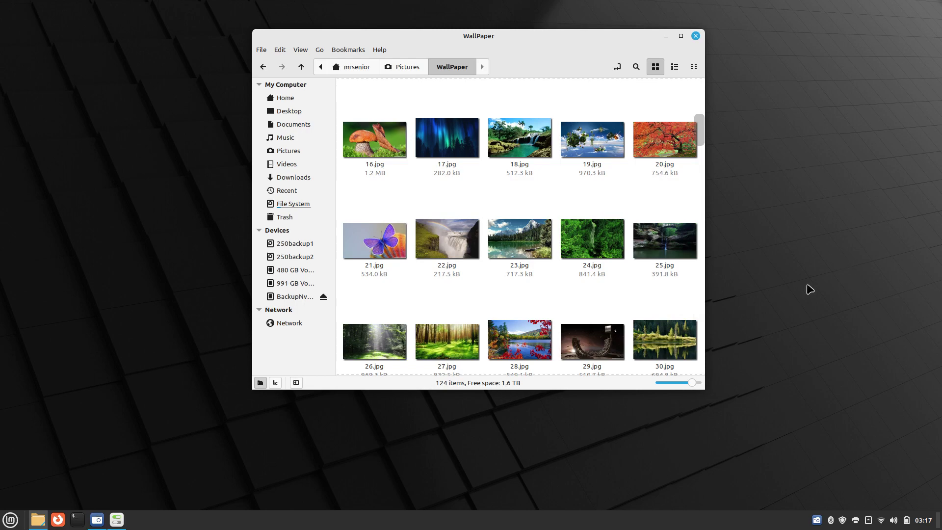
Return to System Settings, move its window aside and close the WallPaper file manager window
key(alt+Tab)
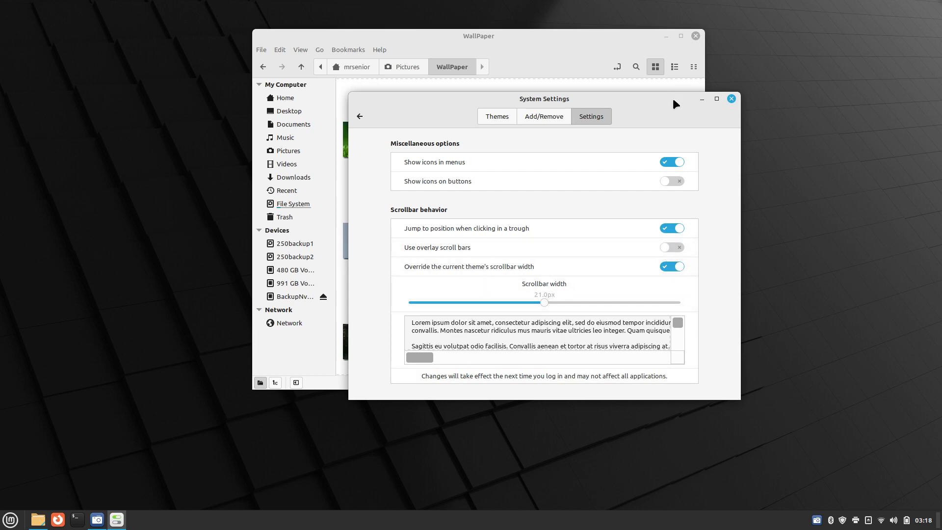
drag(638, 96, 770, 99)
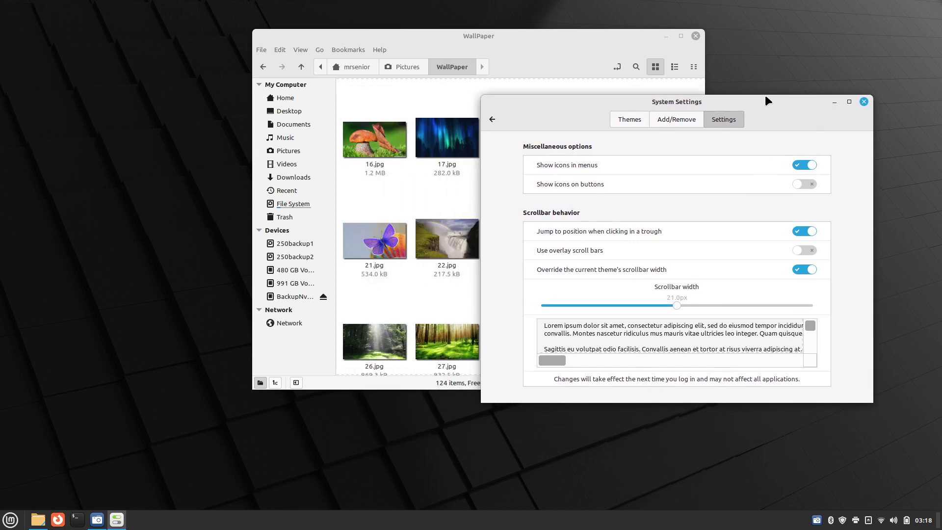
click(696, 34)
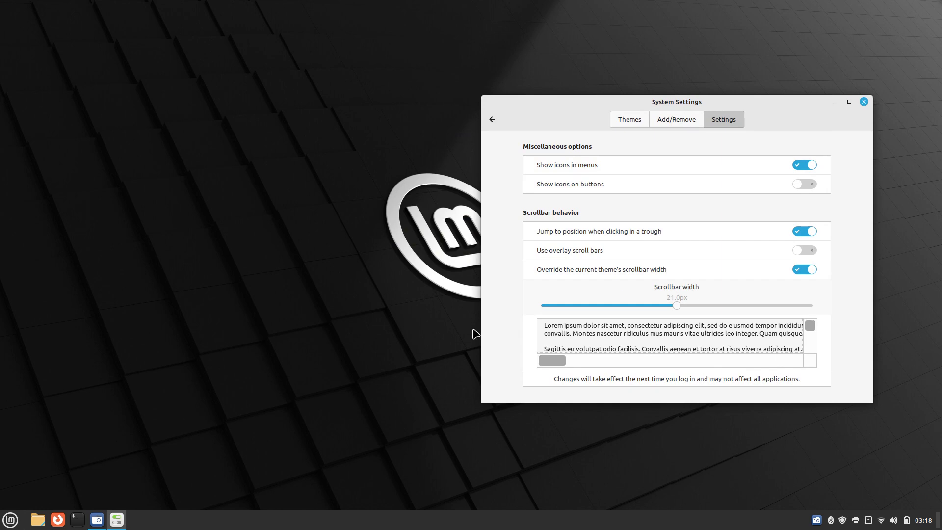
Open the Screenshot tool and capture the System Settings window using the Window capture area
click(17, 521)
text(screenshot)
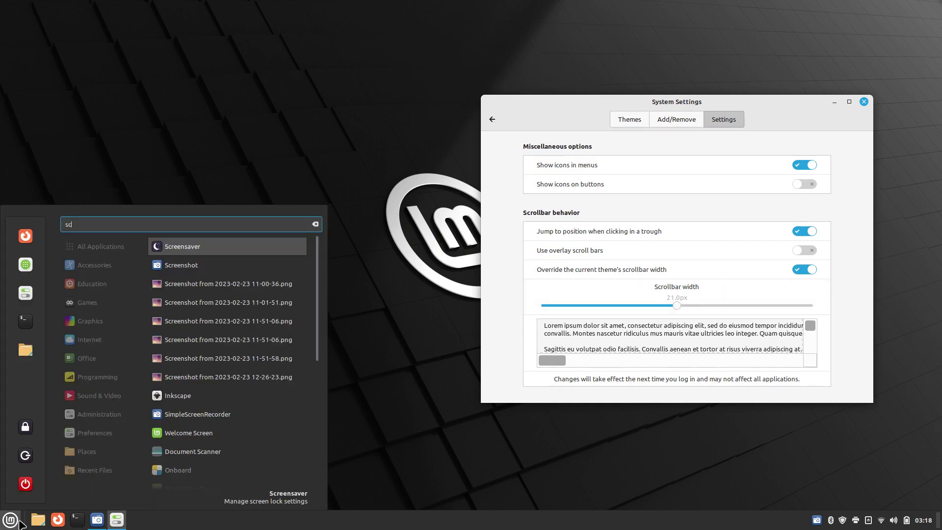
click(181, 266)
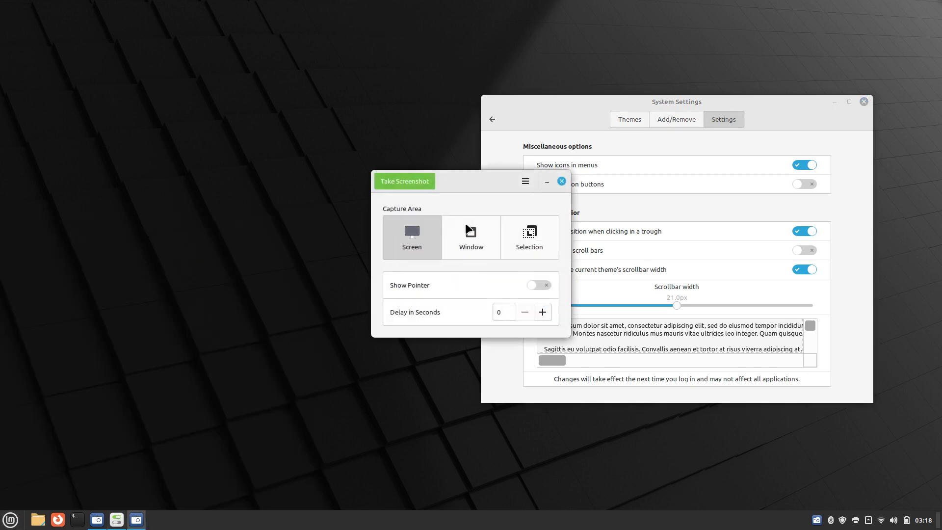
drag(488, 182, 292, 174)
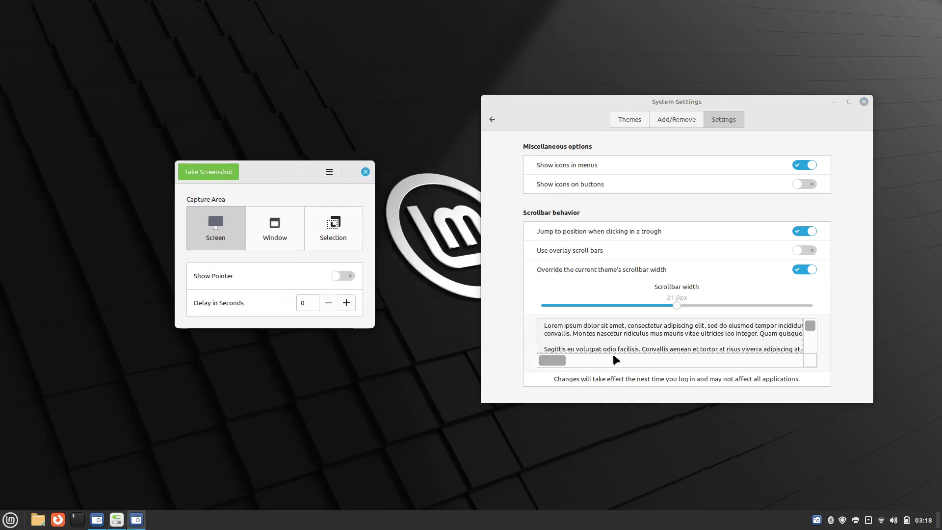
click(265, 225)
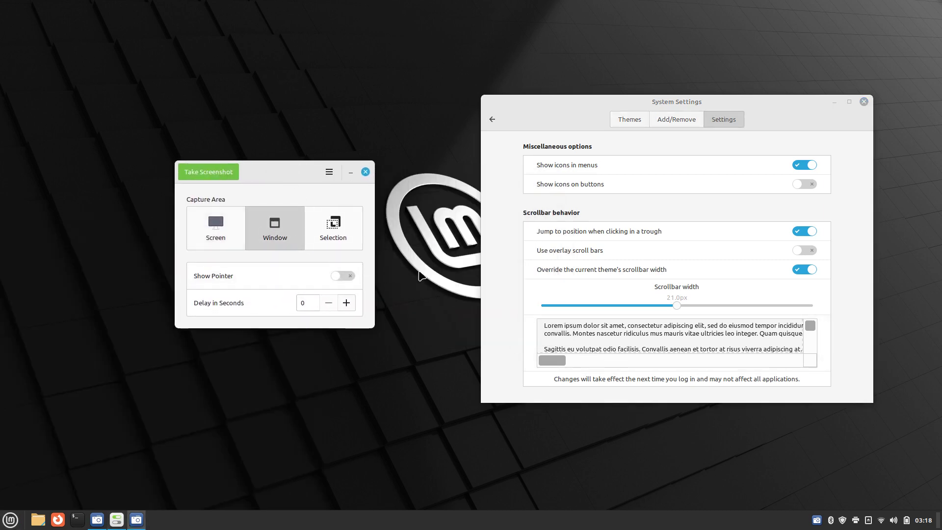
click(236, 173)
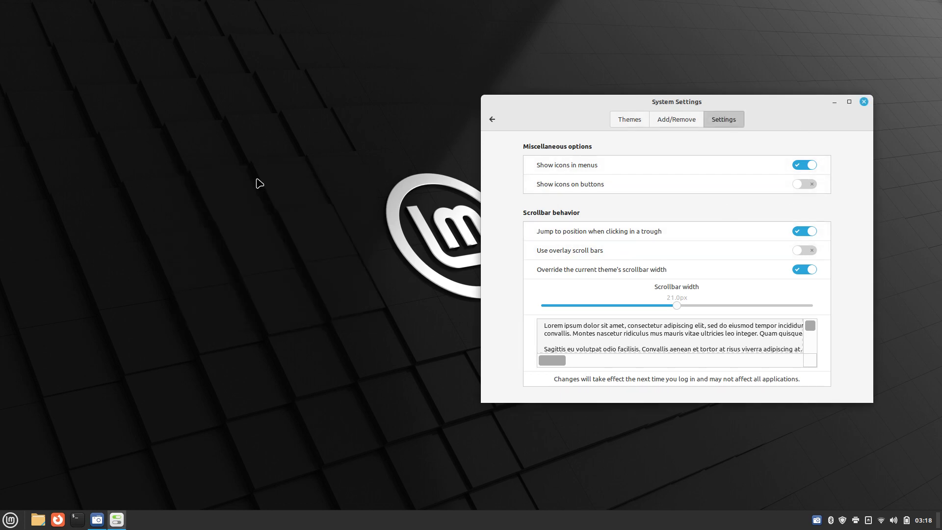
Save the captured screenshot to the Desktop folder
click(457, 342)
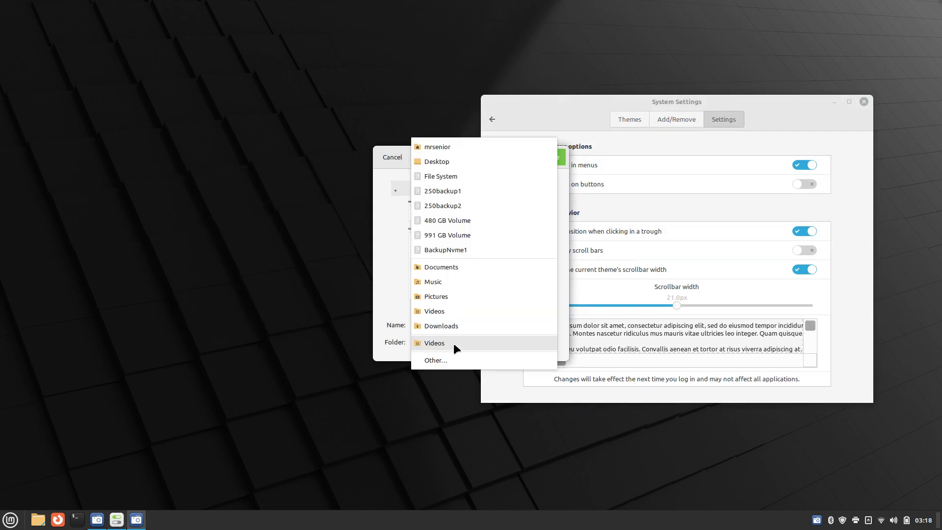
click(448, 158)
click(553, 157)
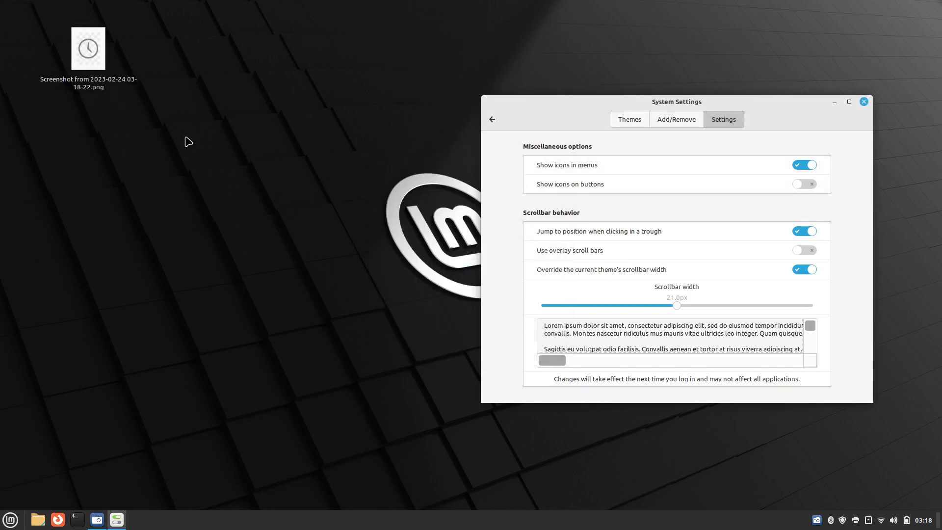
View the saved System Settings screenshot from the desktop, close the viewer and delete the image file
double_click(82, 41)
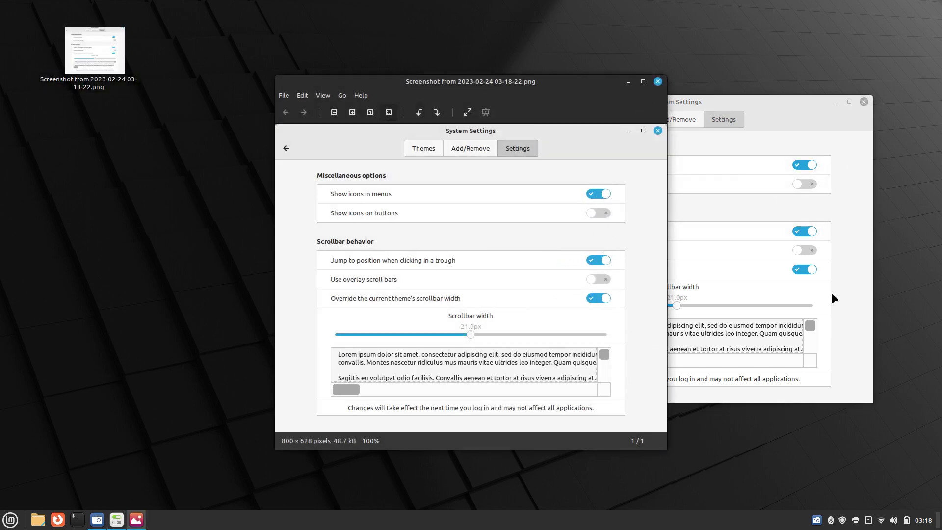
click(658, 81)
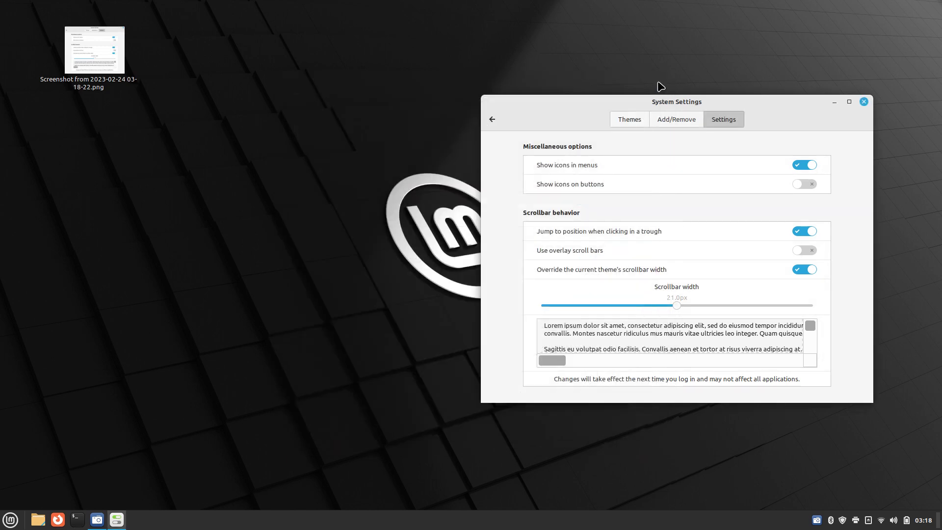
drag(224, 23, 37, 137)
key(Delete)
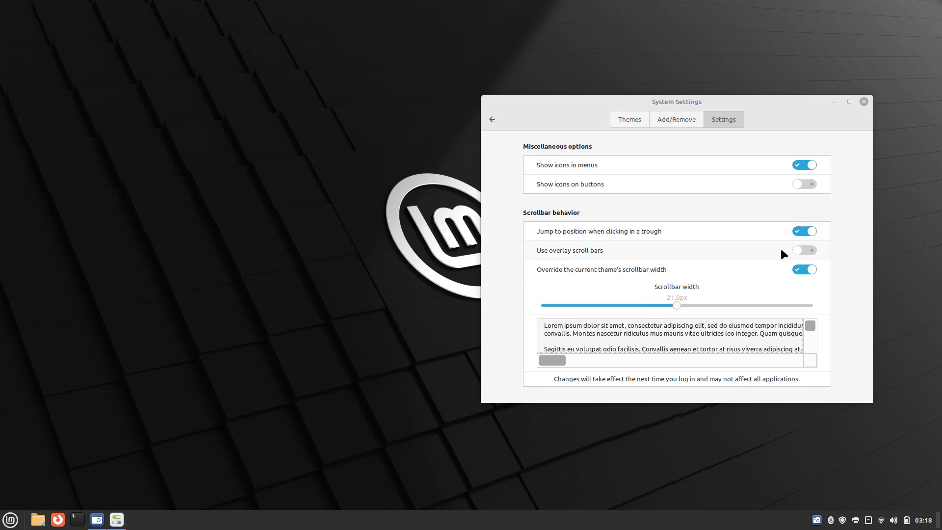
Close System Settings, then open the WallPaper folder inside Pictures in a repositioned file manager window
click(863, 102)
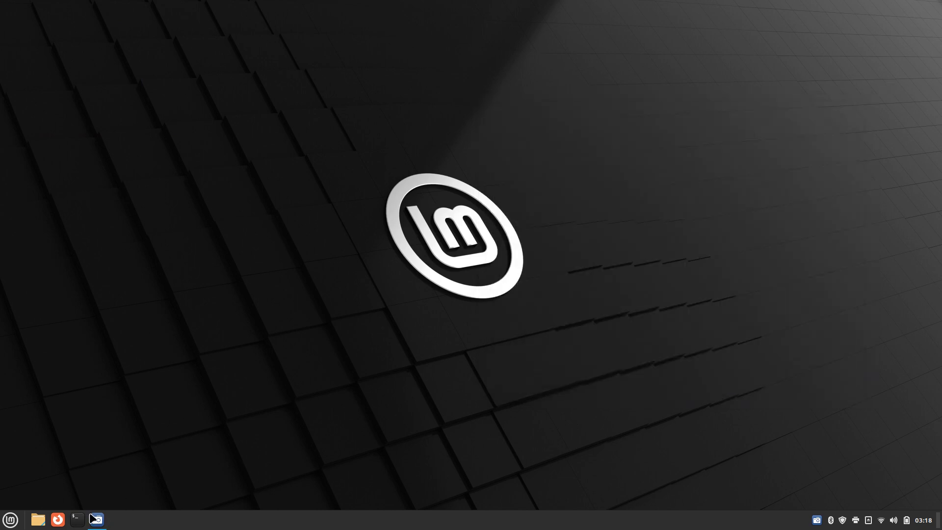
key(super+e)
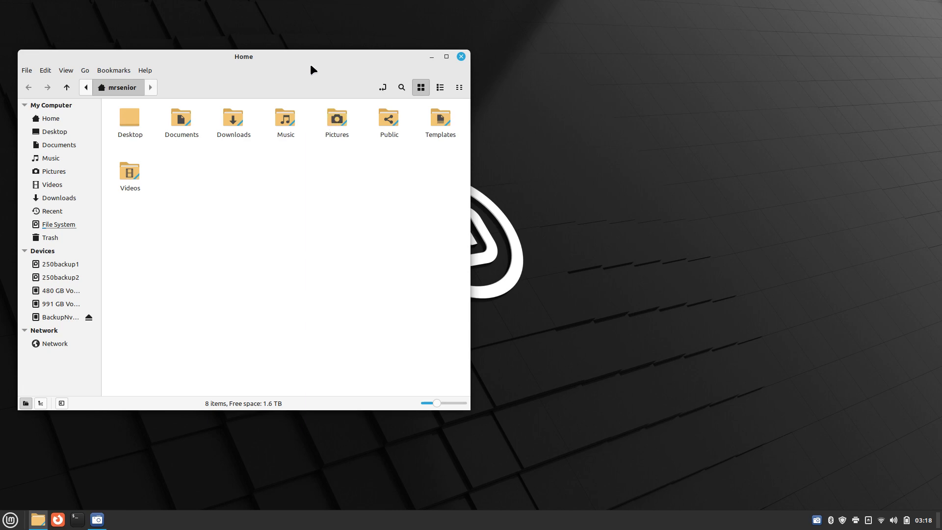
drag(310, 64, 559, 67)
double_click(582, 125)
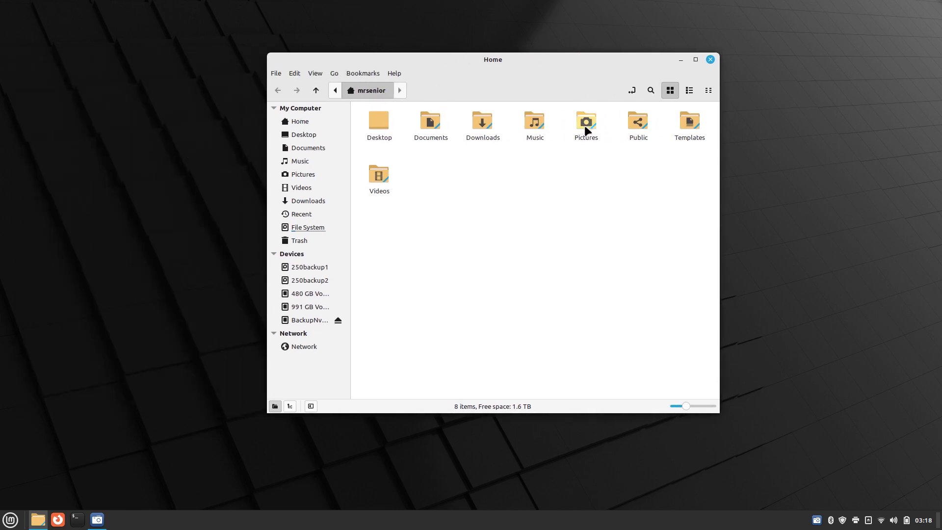
double_click(378, 128)
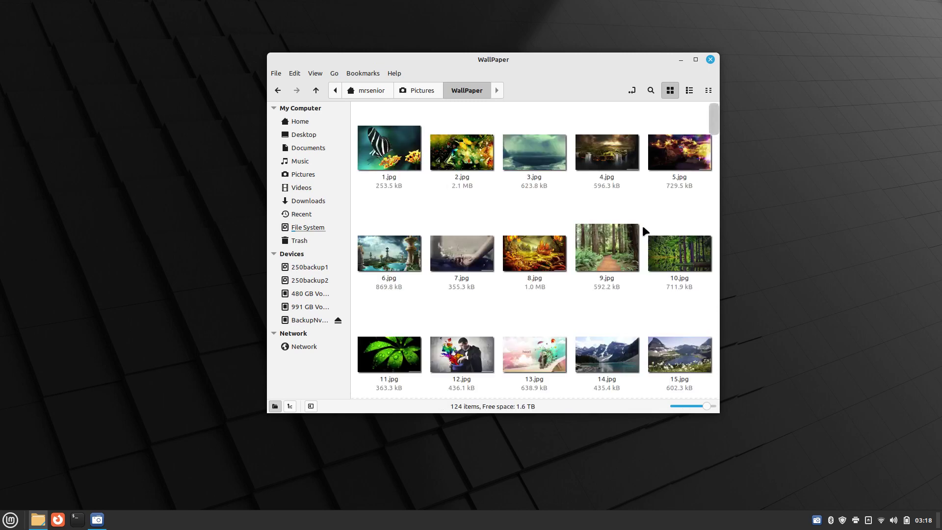
Try out the widened scrollbar on the WallPaper folder's thumbnails and close the file manager
drag(712, 137, 715, 120)
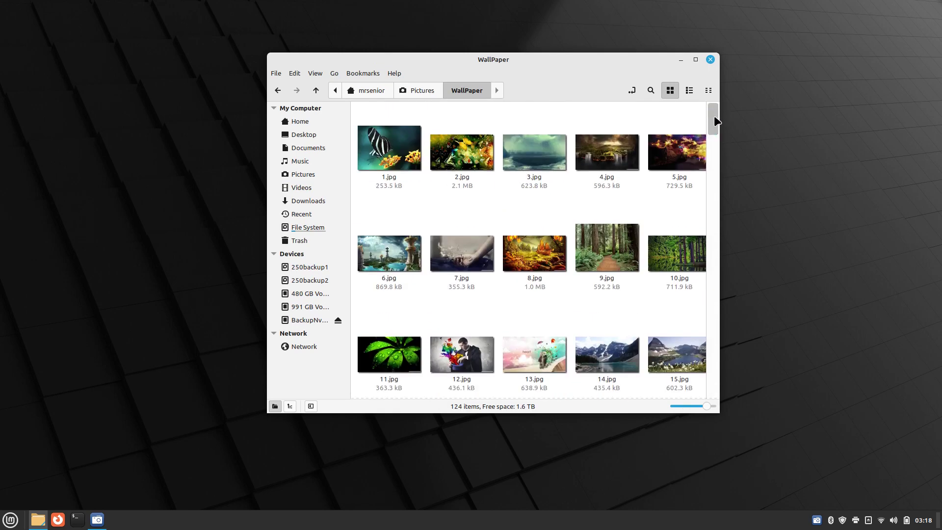
scroll(553, 202, up, 2)
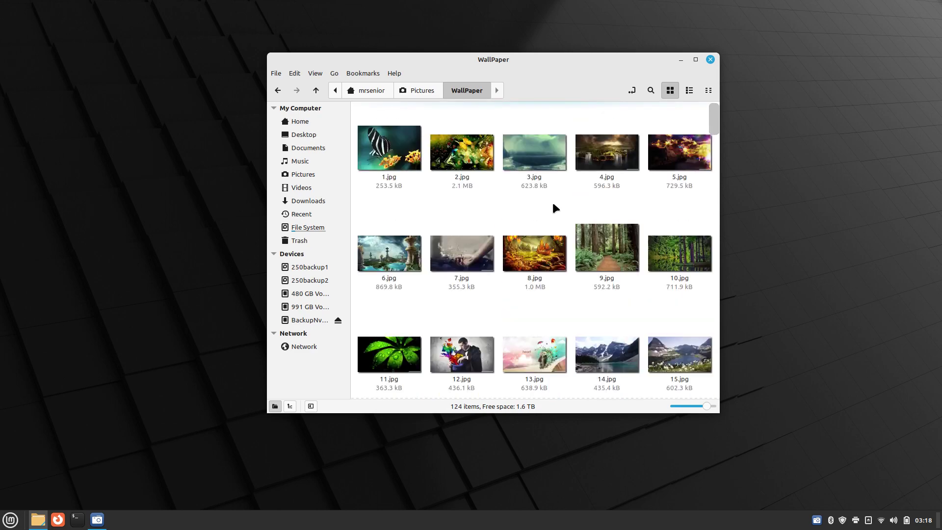
scroll(553, 200, down, 5)
scroll(552, 200, up, 5)
scroll(553, 206, down, 5)
scroll(553, 201, up, 5)
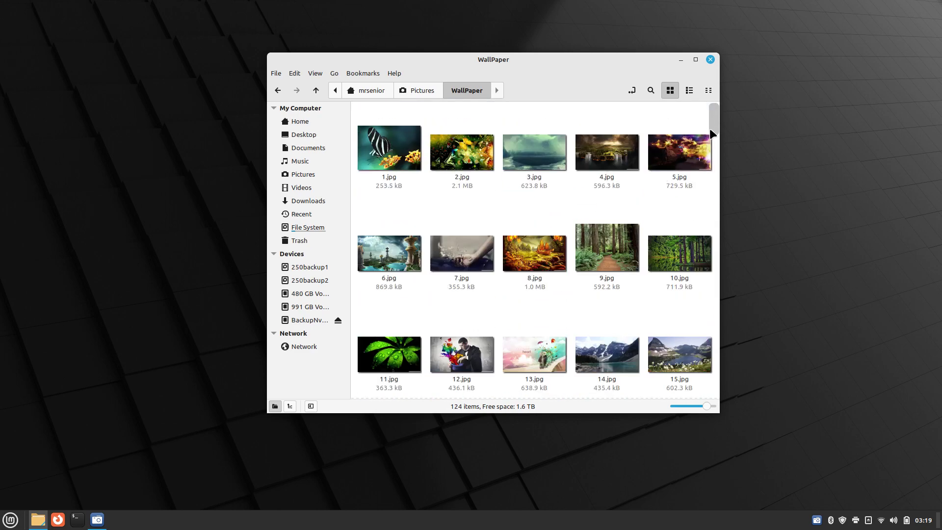
click(710, 60)
Switch to Firefox, search the web for "wide scroll bar" and look over the results page
click(57, 519)
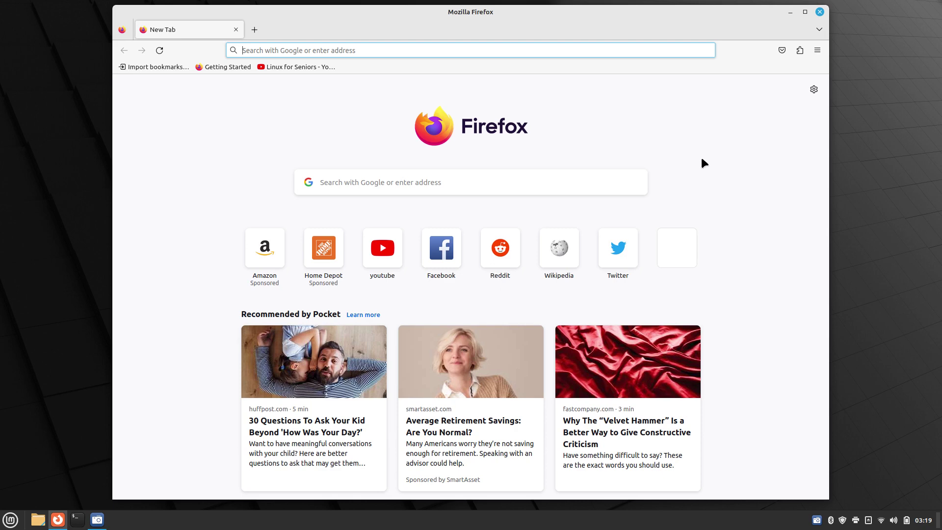
click(383, 188)
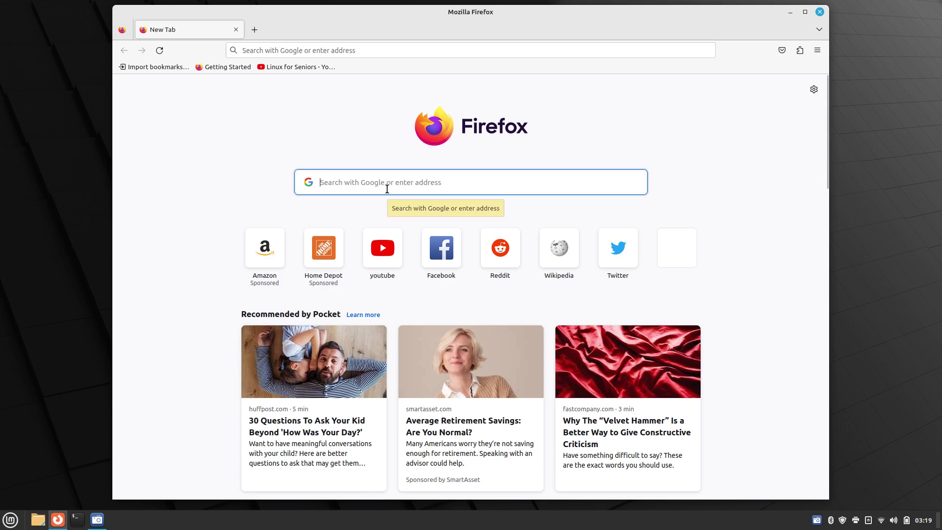
text(wide s)
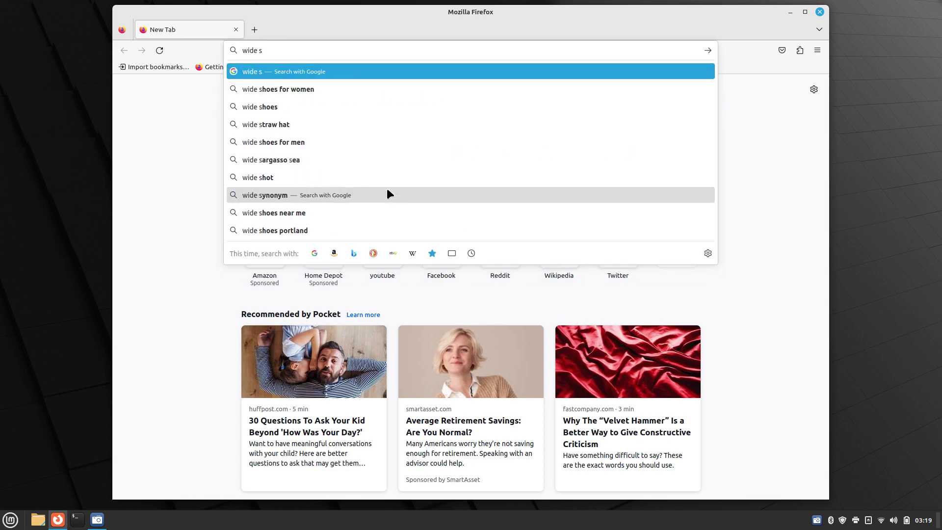
text(croll)
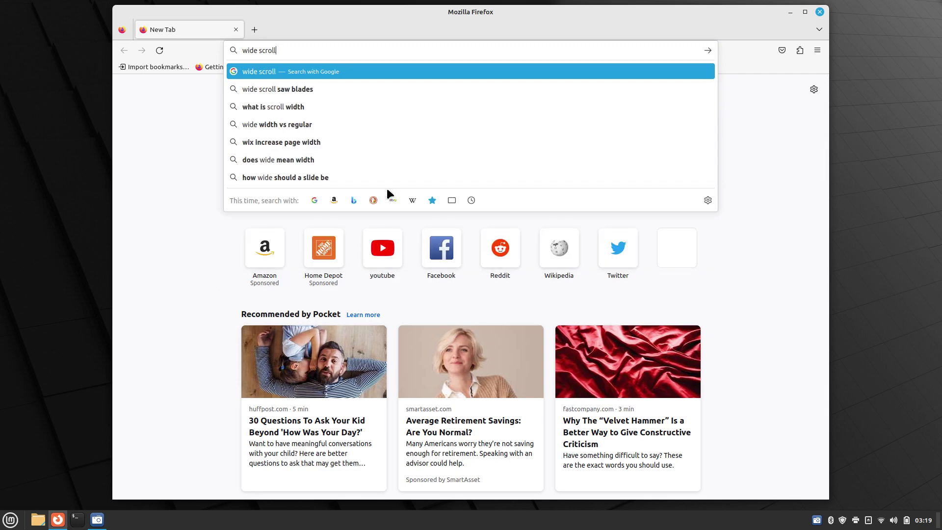
text( bar)
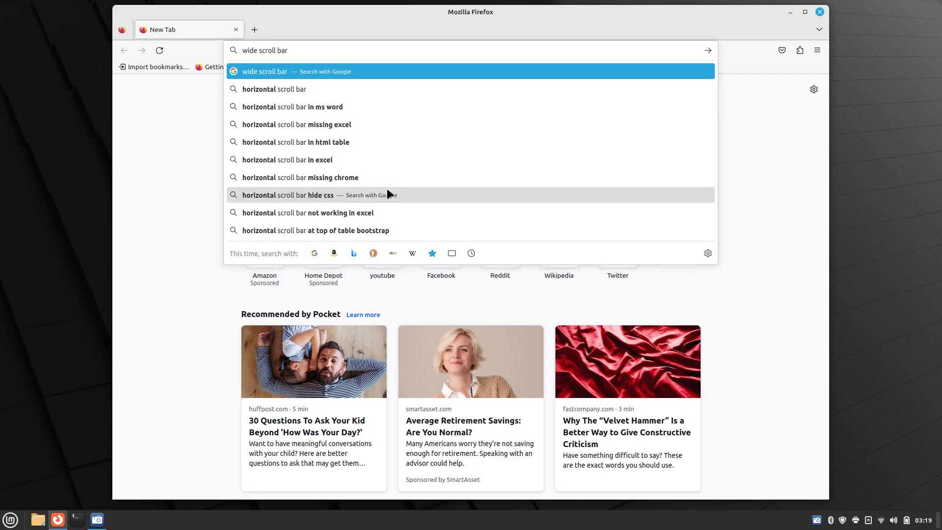
key(Return)
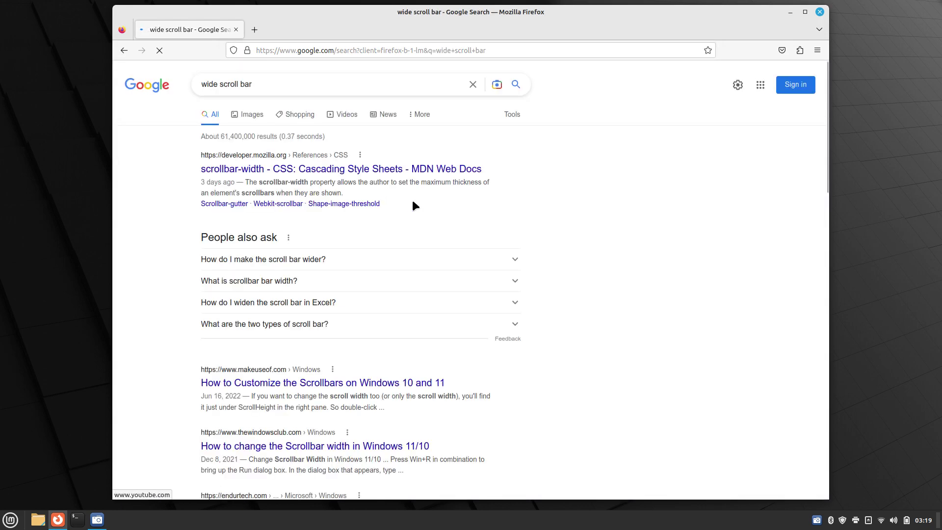
scroll(590, 290, down, 3)
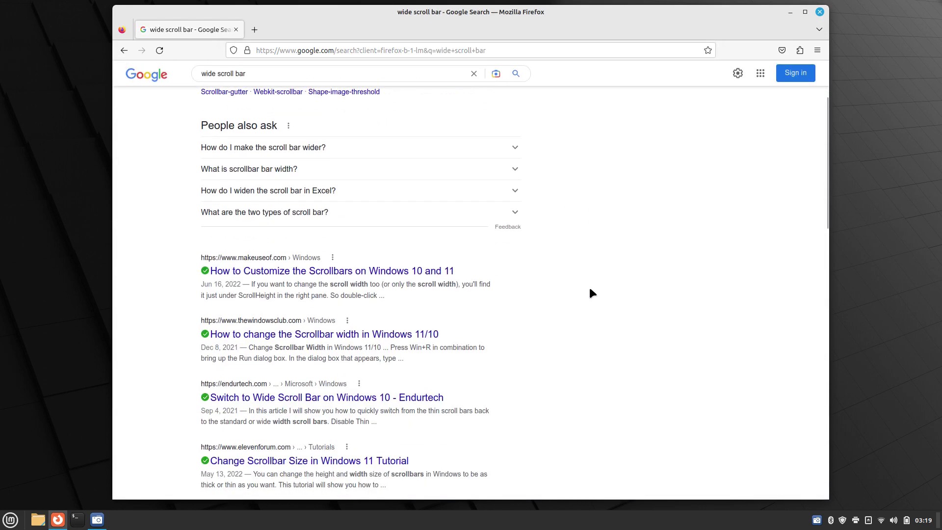
scroll(590, 289, up, 3)
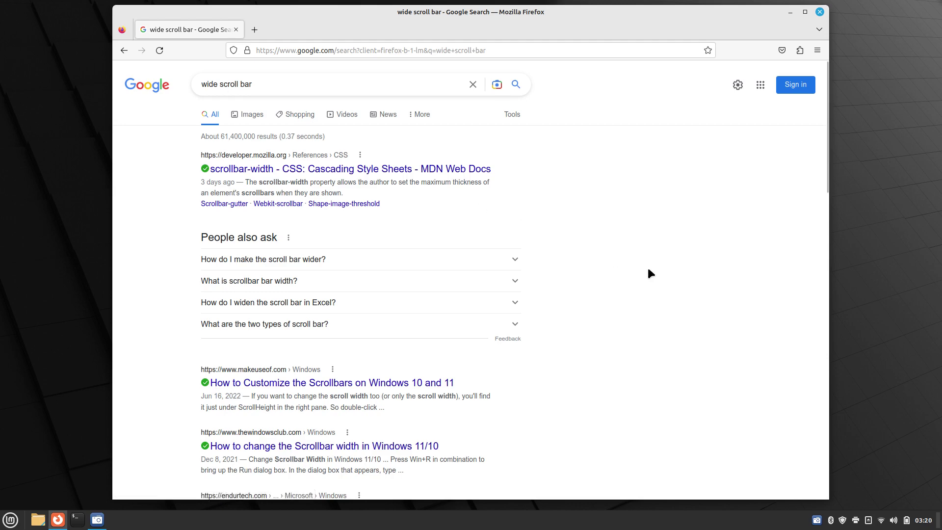
Enable "Always show scrollbars" in the Browsing section of the Firefox settings and close the settings page
click(800, 50)
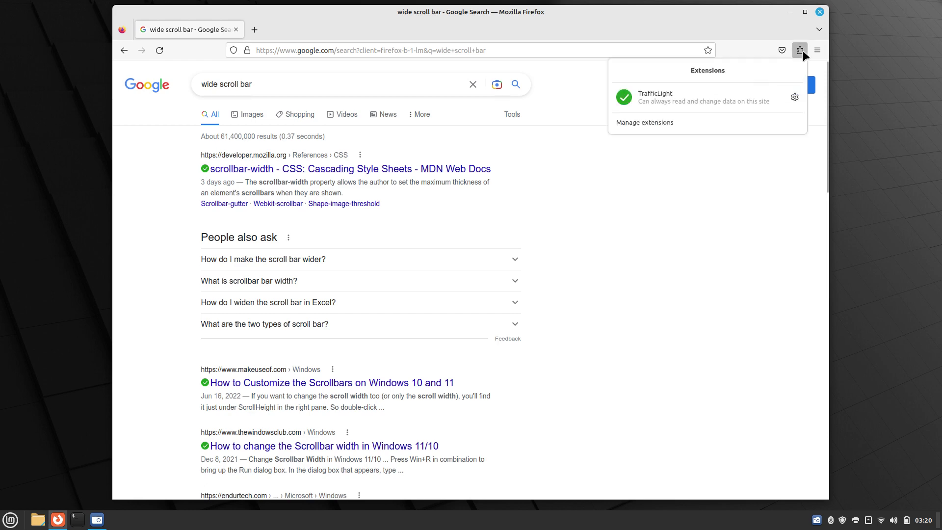
click(796, 199)
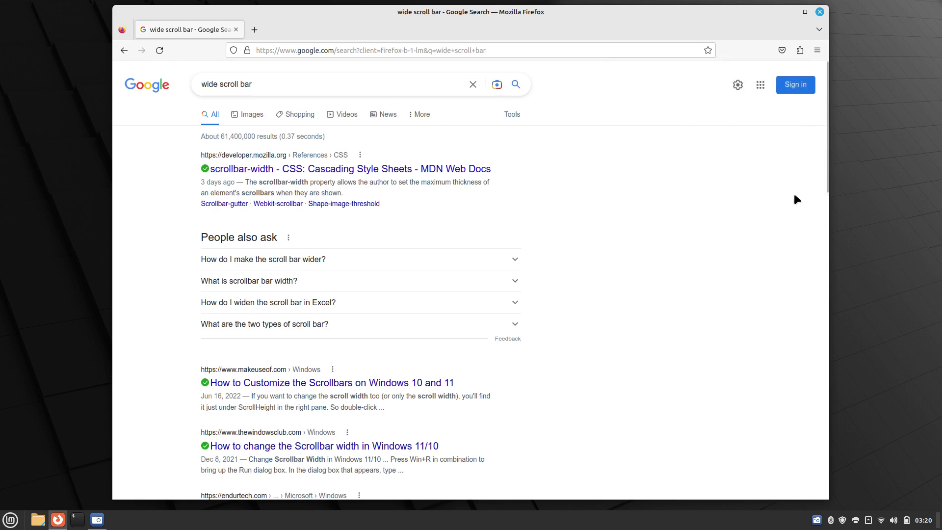
click(818, 49)
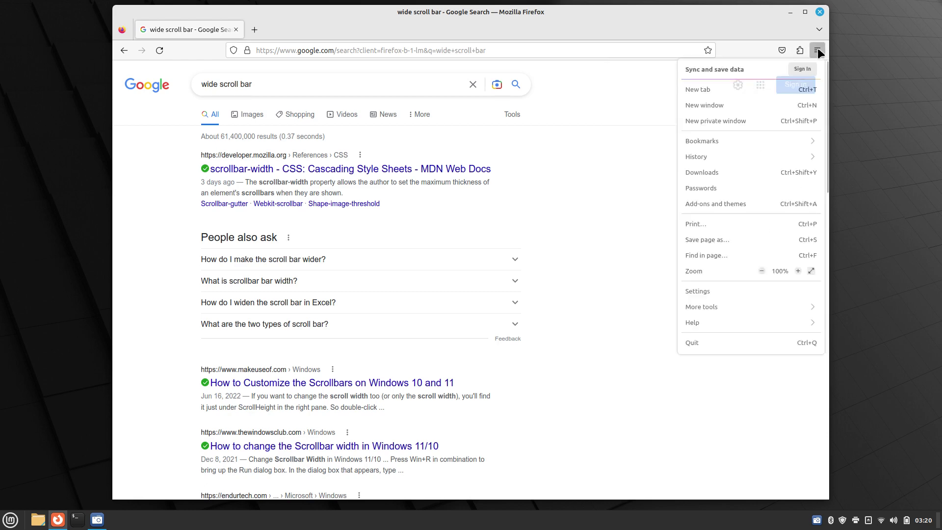
click(740, 291)
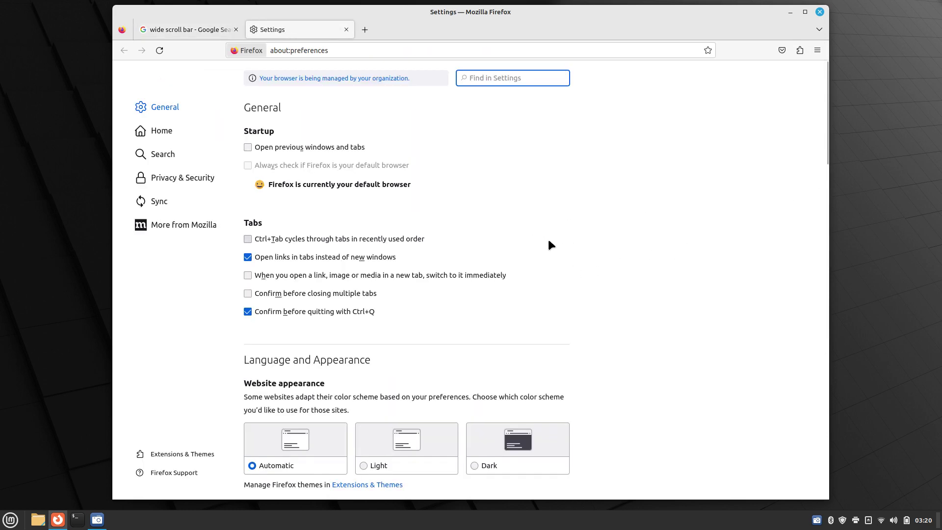
scroll(552, 232, down, 10)
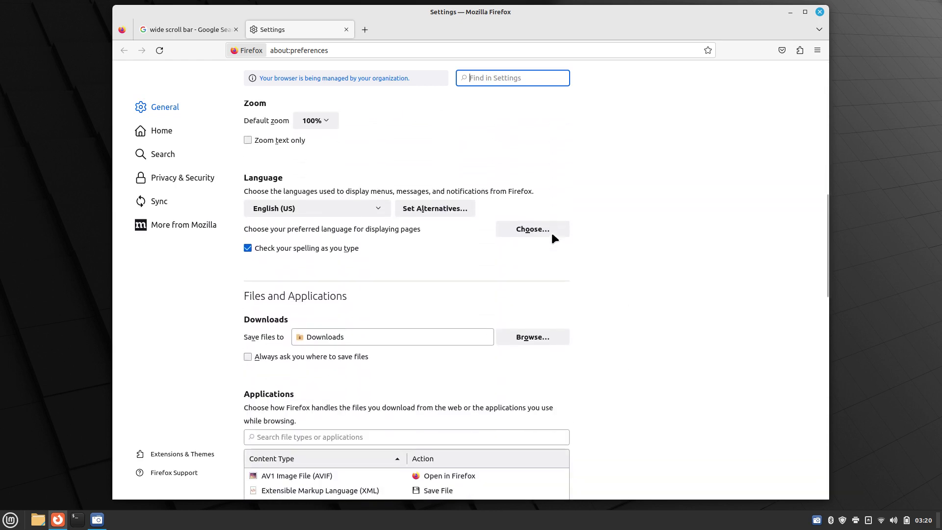
scroll(552, 231, down, 10)
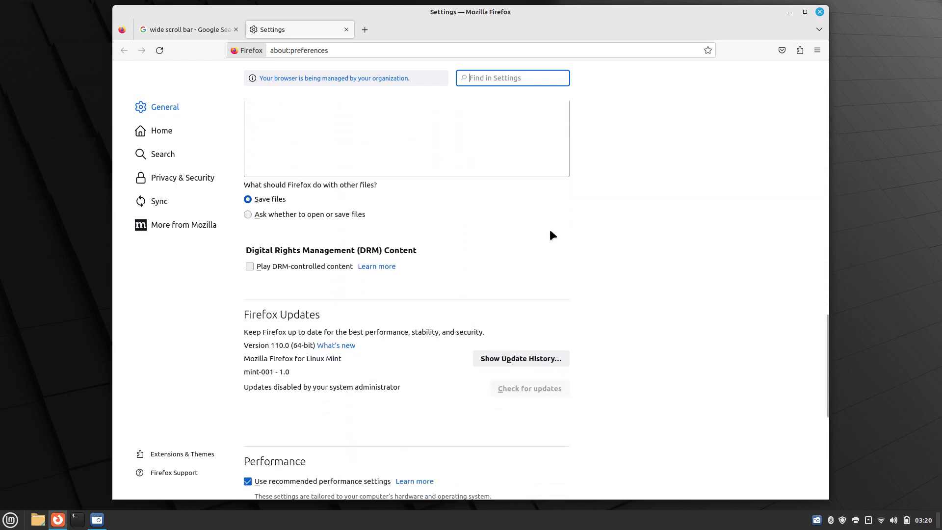
scroll(552, 233, down, 8)
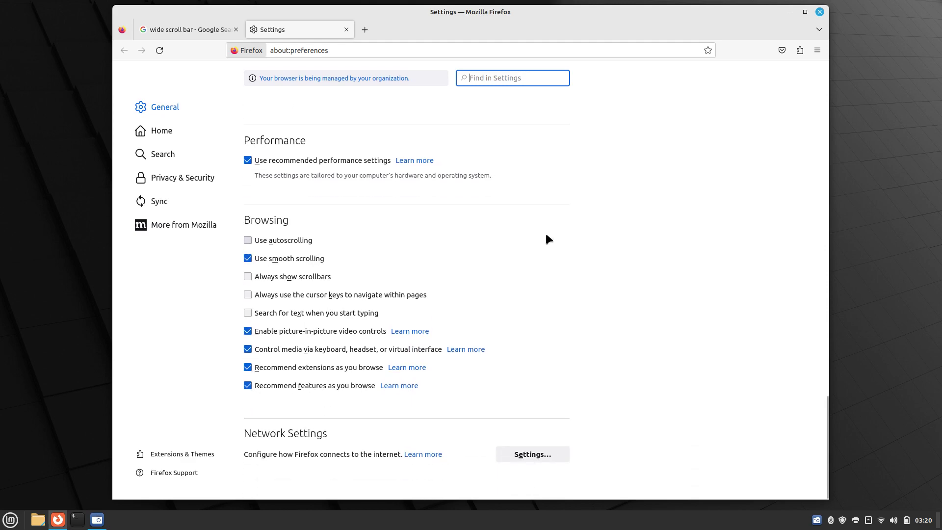
click(247, 278)
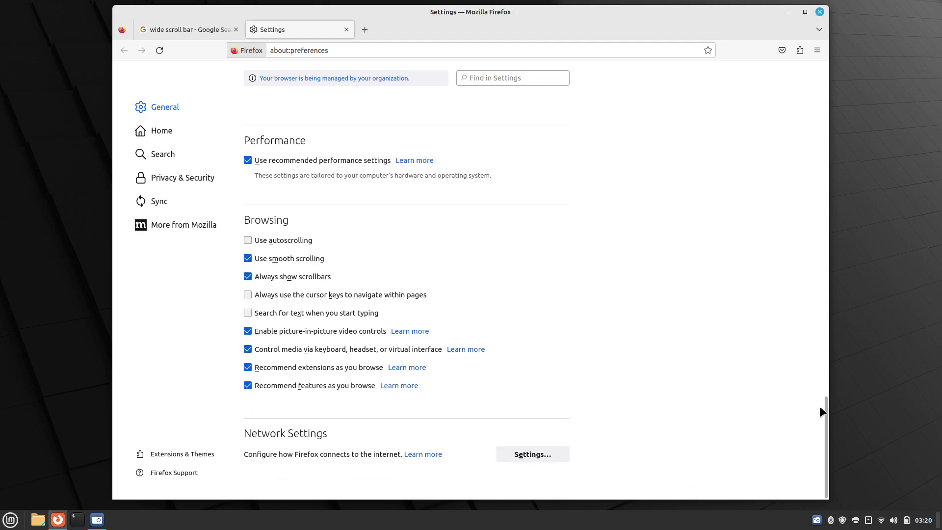
drag(770, 368, 741, 241)
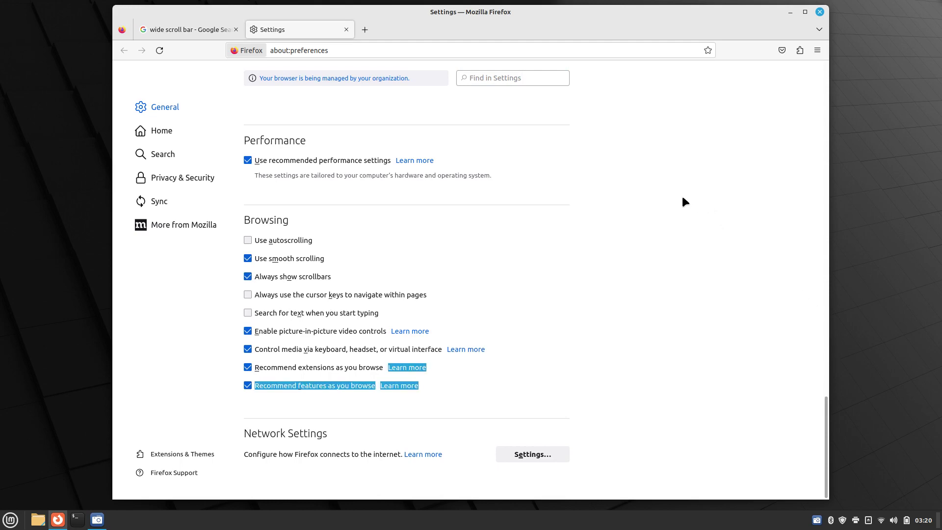
click(346, 30)
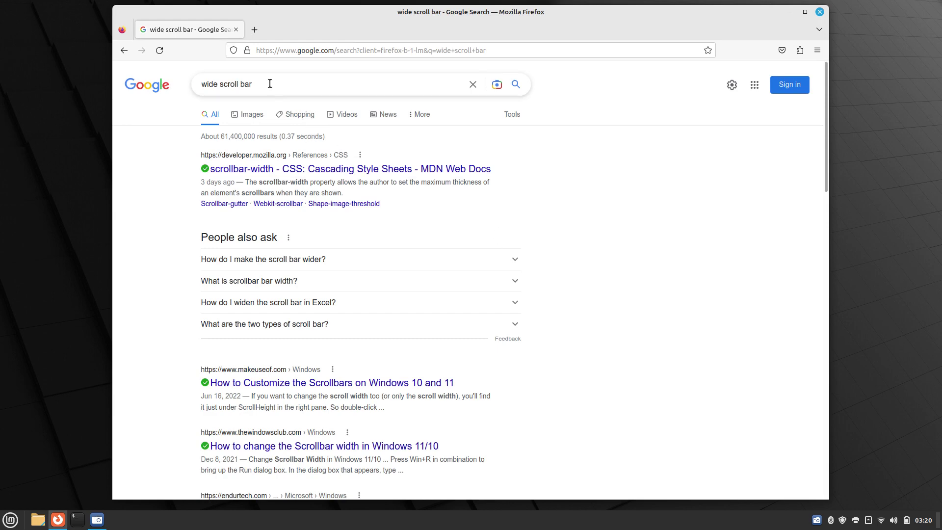
Search Google for "google new", open the Google News site and try its page scrollbar
drag(270, 84, 190, 92)
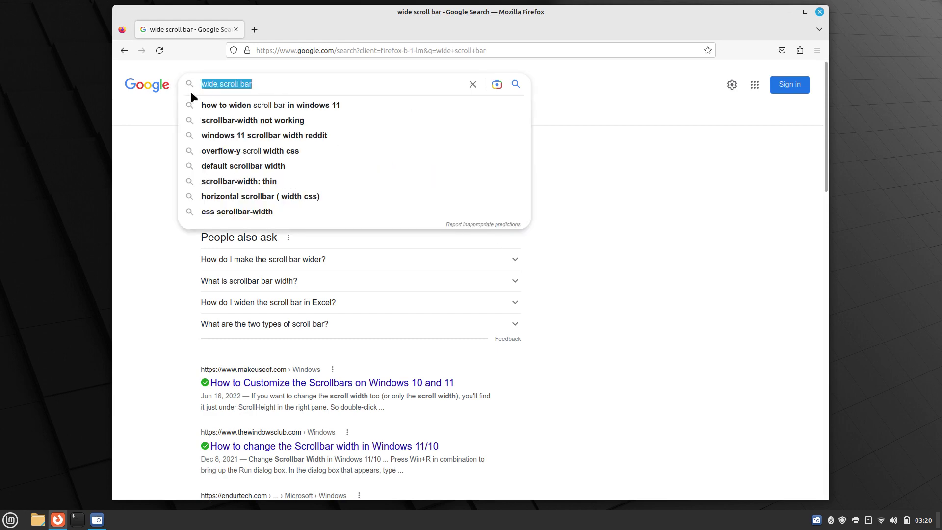
text(go)
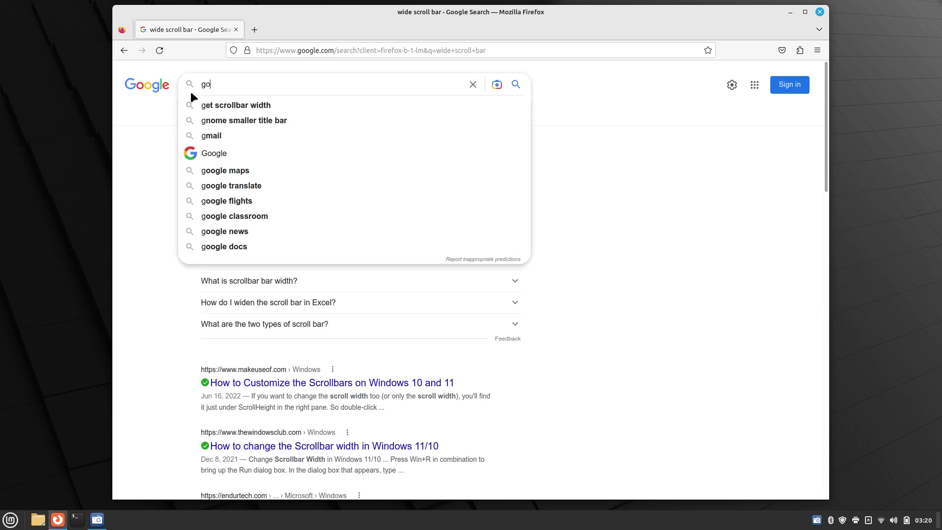
text(ogle)
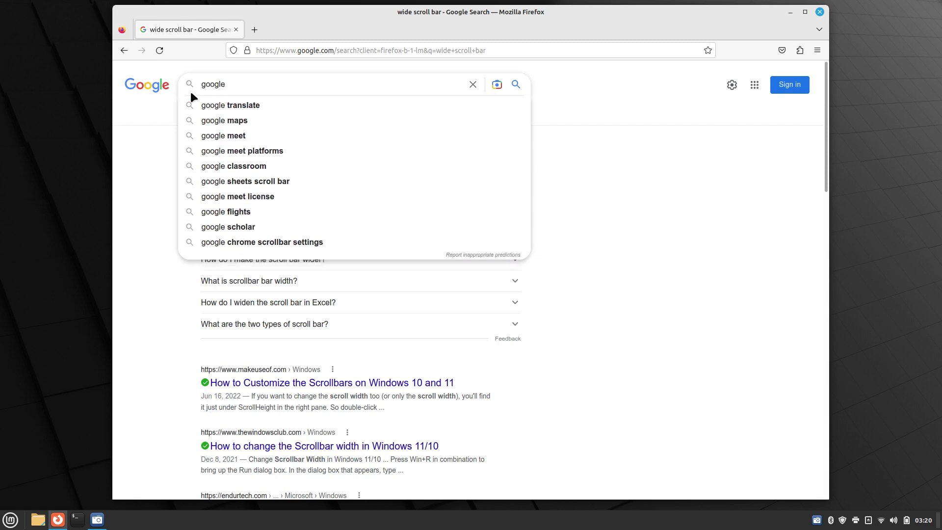
text( new)
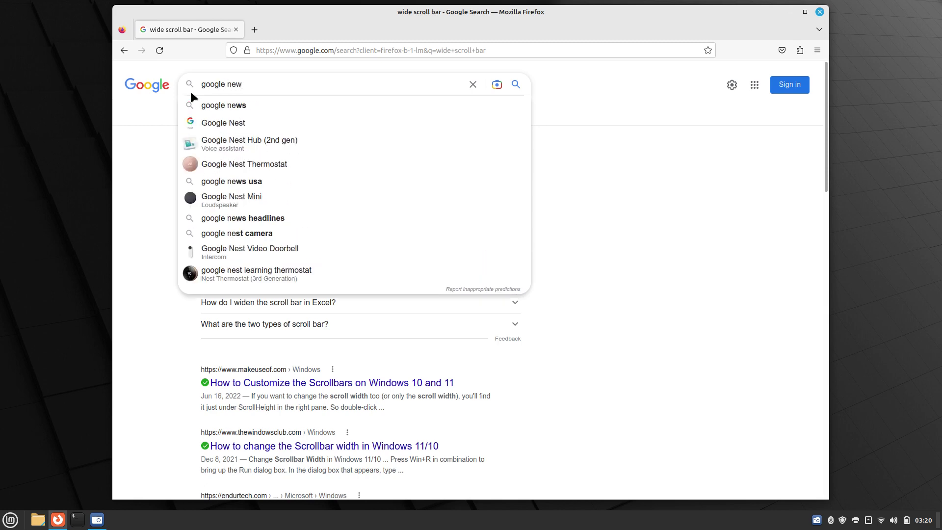
key(Return)
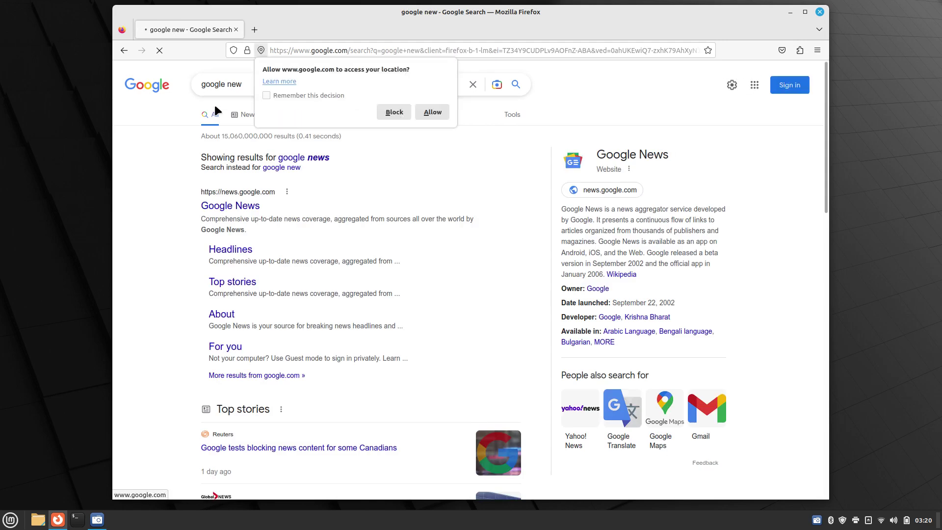
click(265, 206)
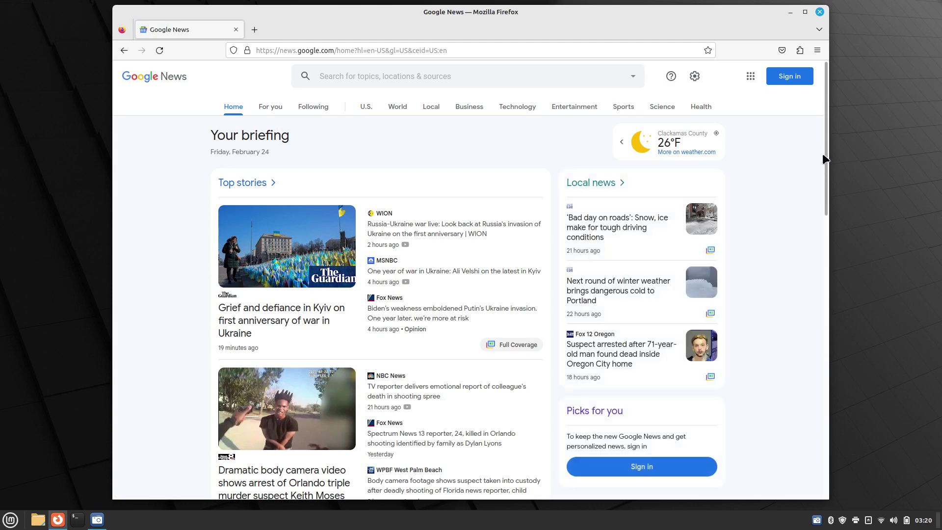
mouse_move(826, 158)
mouse_down()
mouse_move(824, 191)
mouse_move(826, 158)
mouse_up()
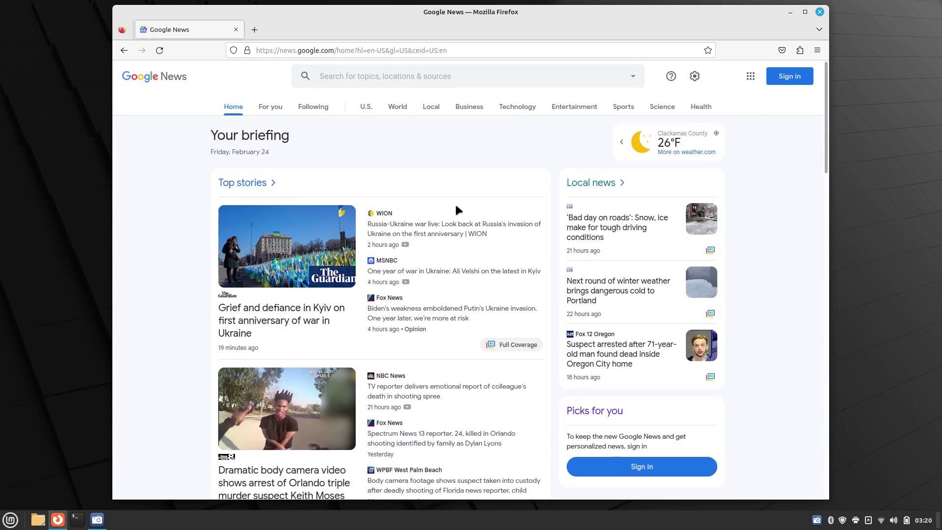
Maximize the browser, set the panel's auto-hide to "Intelligently hide panel", close the panel settings and restore the browser window
double_click(580, 8)
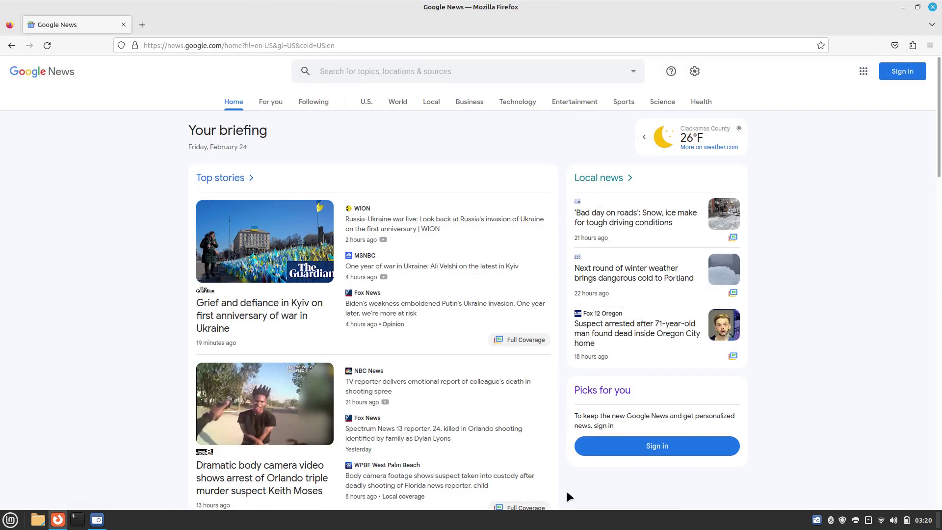
right_click(580, 525)
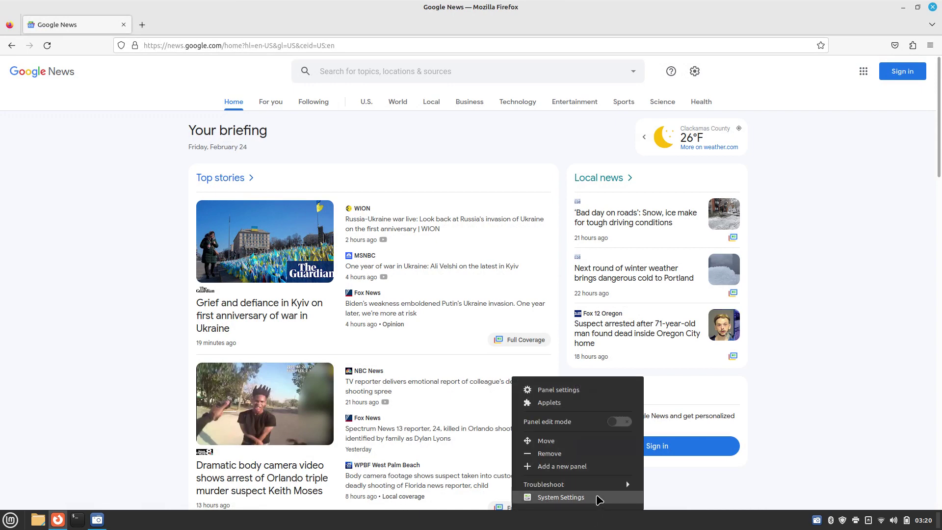
click(590, 396)
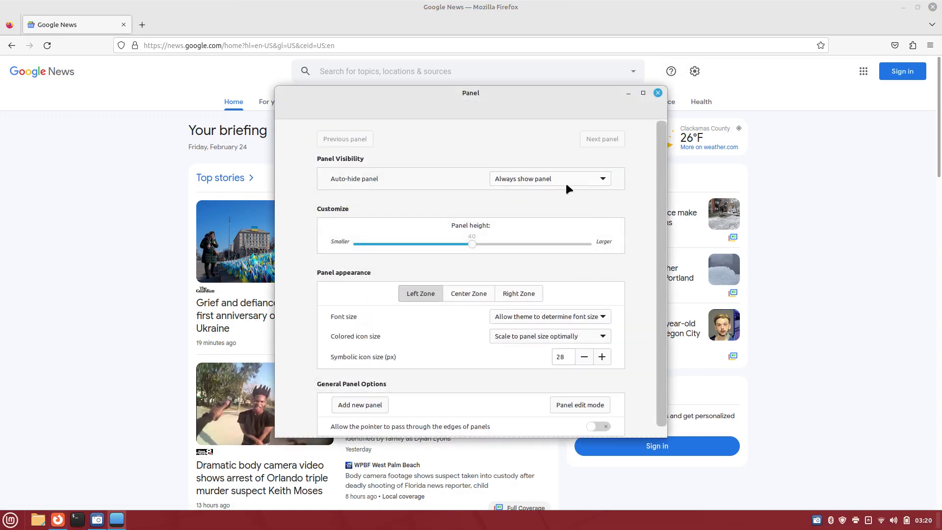
click(566, 181)
click(560, 195)
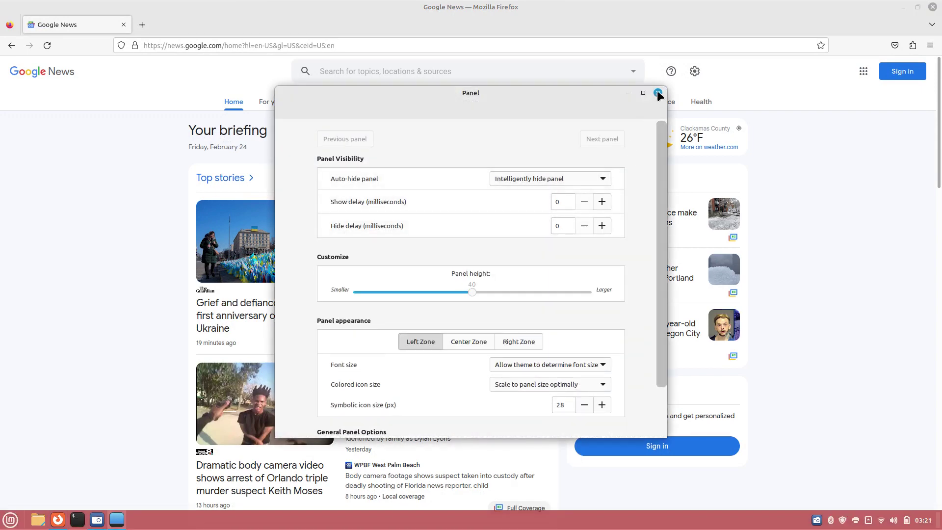
click(659, 93)
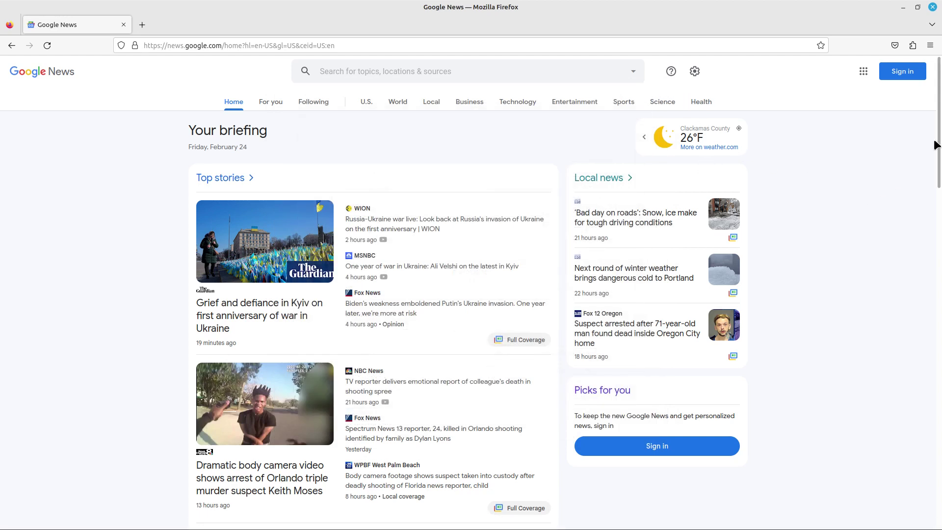
click(917, 7)
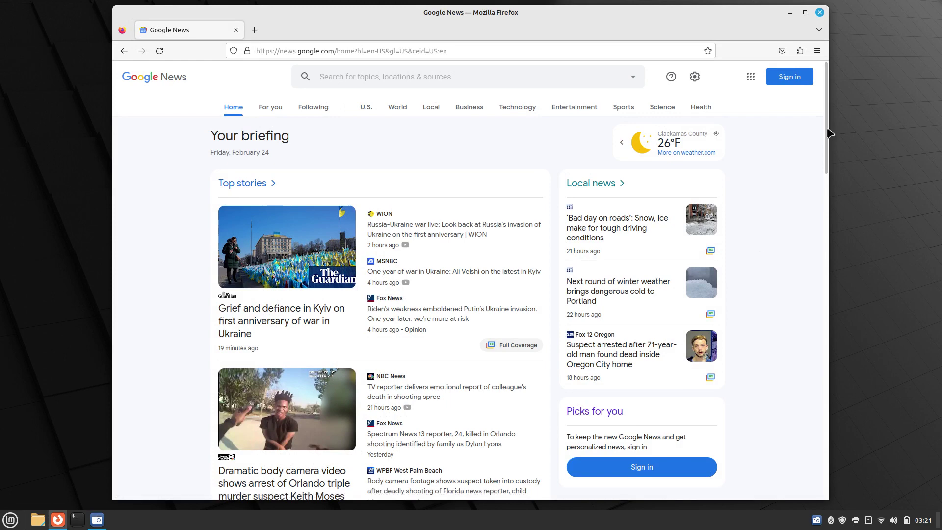
Look through the Google News front page down to "Beyond the front page" and return to the briefing
drag(826, 141, 825, 131)
scroll(751, 181, down, 20)
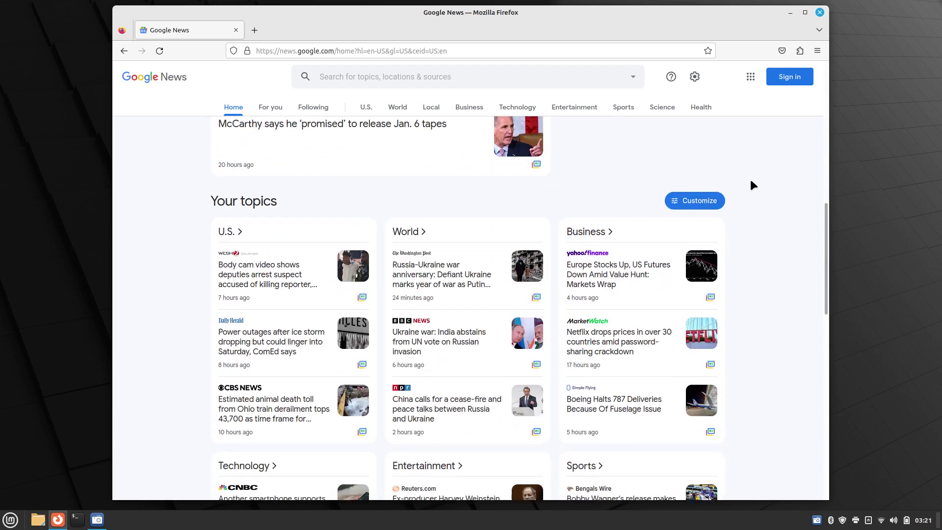
scroll(751, 182, up, 20)
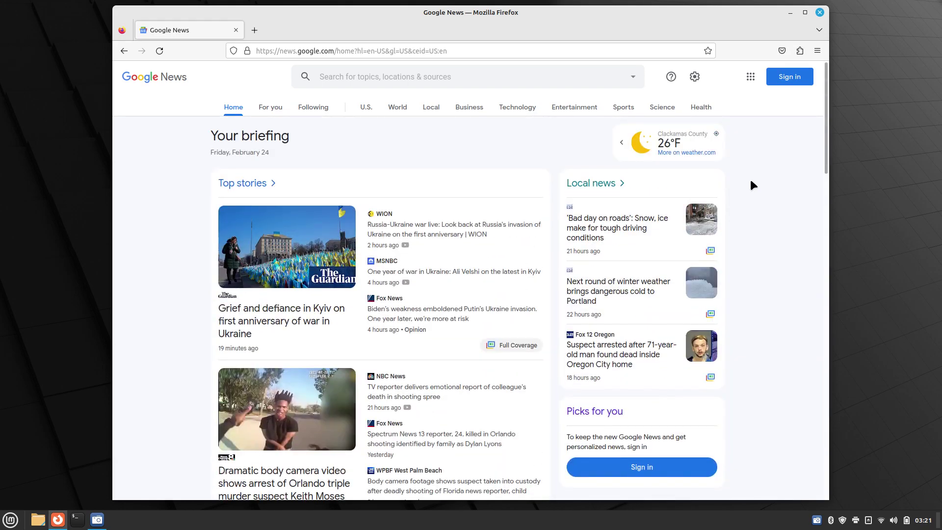
scroll(751, 182, down, 10)
scroll(754, 185, down, 8)
scroll(754, 182, up, 12)
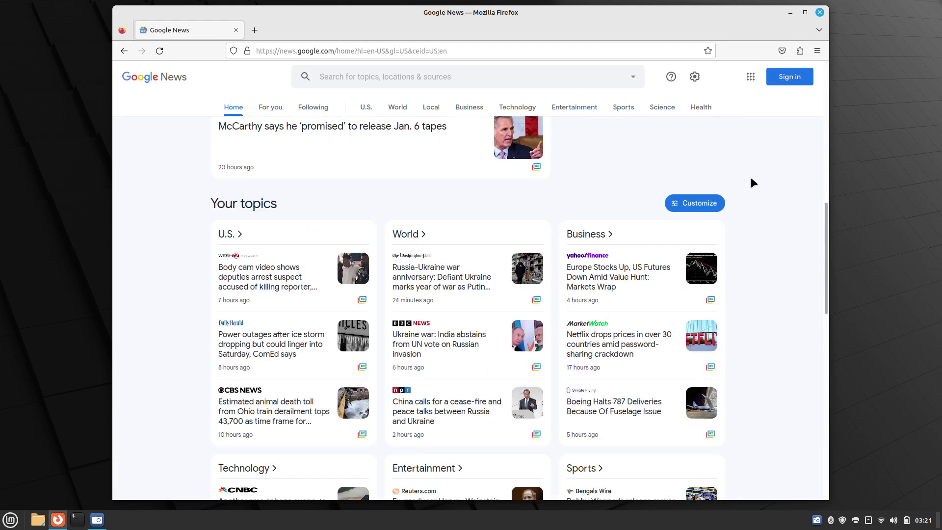
scroll(754, 179, up, 2)
scroll(754, 179, down, 12)
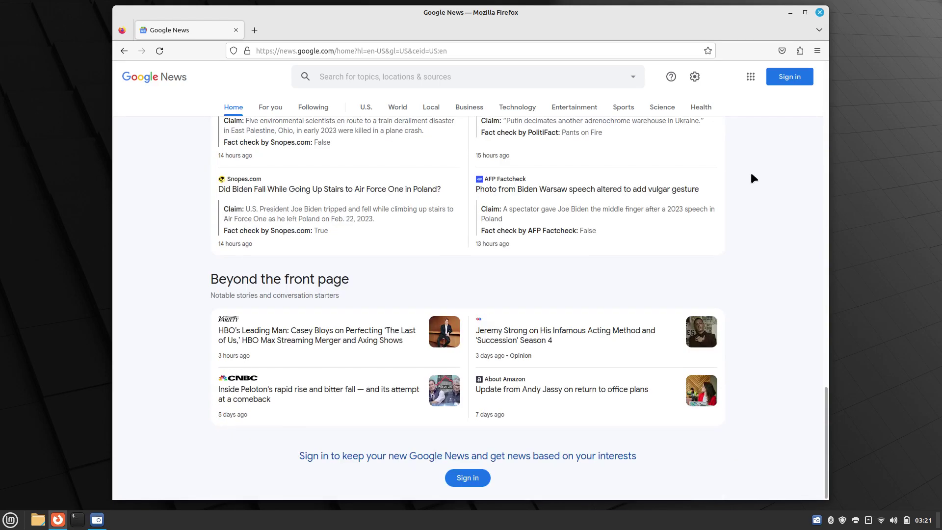
scroll(753, 179, up, 6)
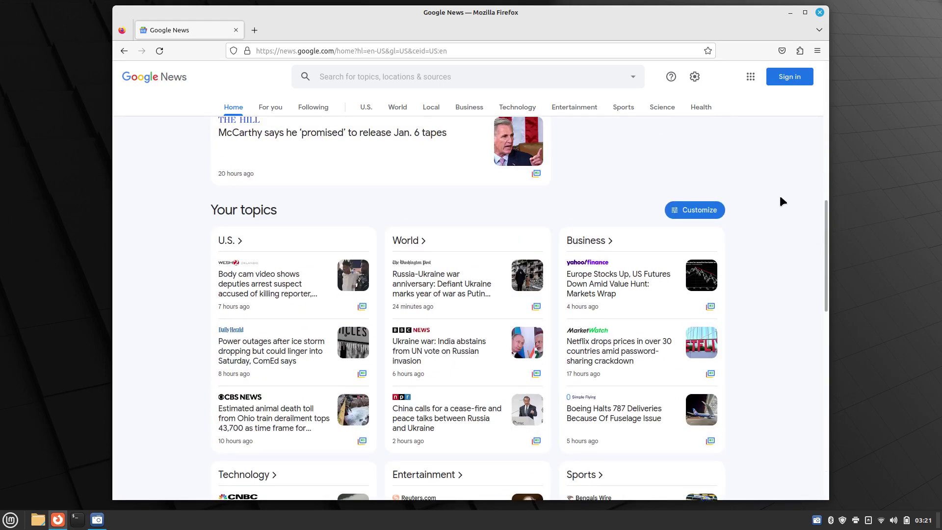
scroll(782, 202, up, 10)
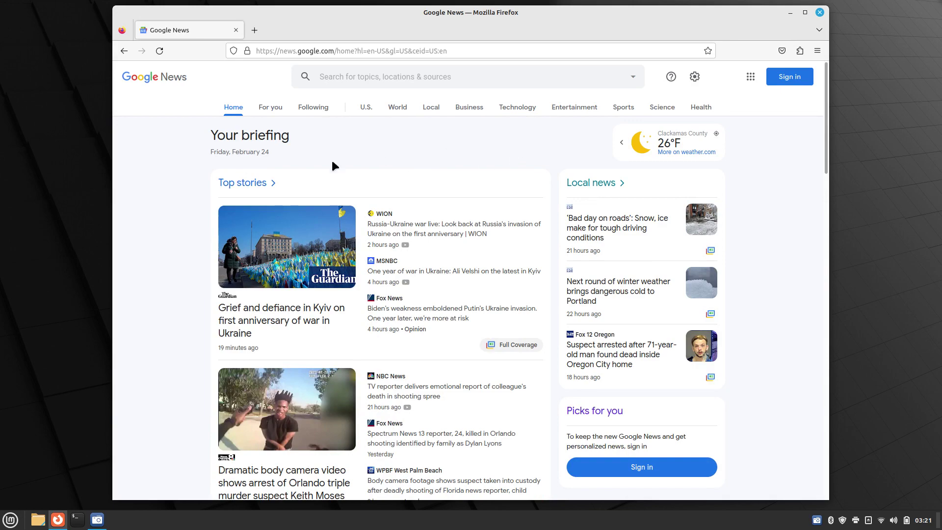
scroll(169, 212, down, 3)
scroll(167, 213, up, 3)
Try zooming the news page to 160% and back to 100%, then look through the stories at 110%
scroll(166, 216, up, 5)
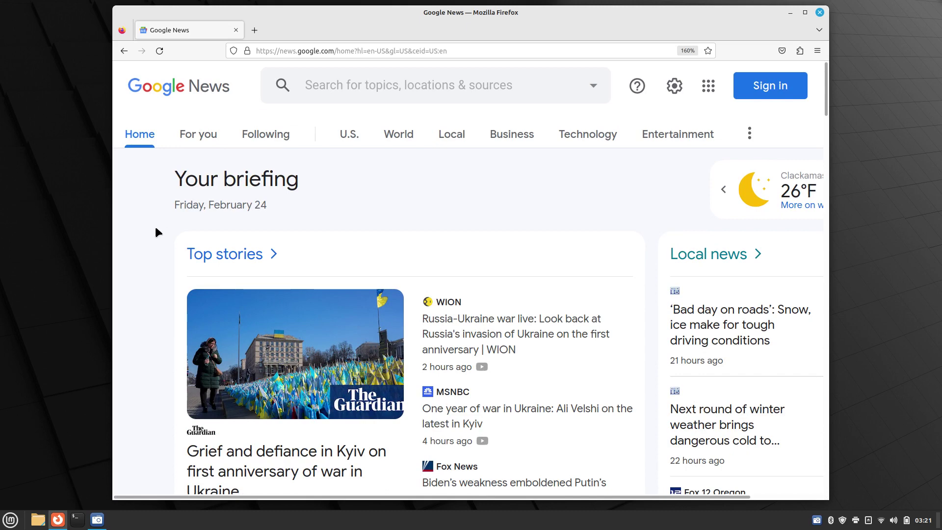
scroll(156, 229, down, 6)
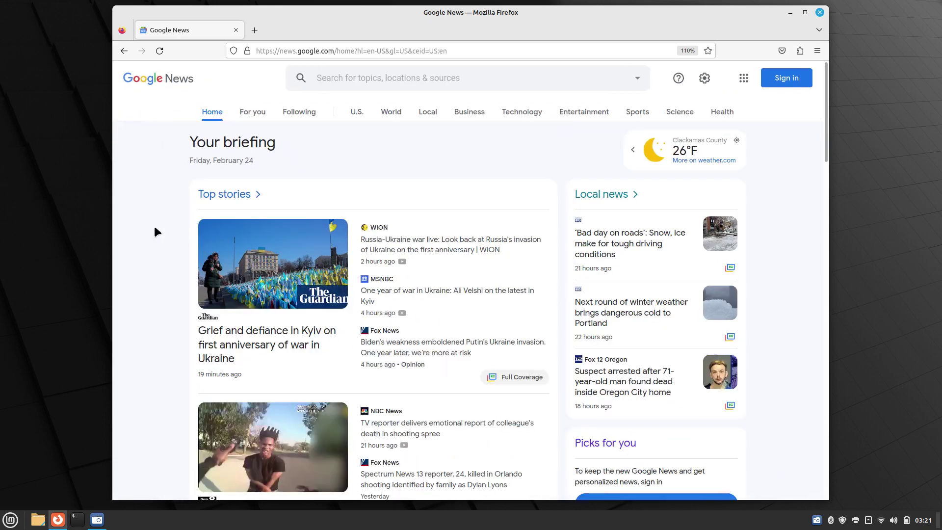
scroll(156, 229, up, 1)
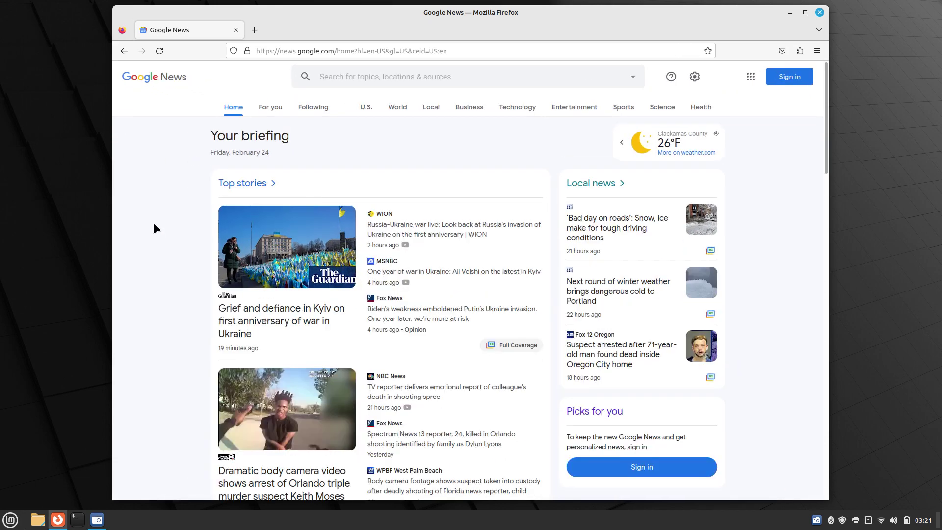
scroll(155, 227, up, 1)
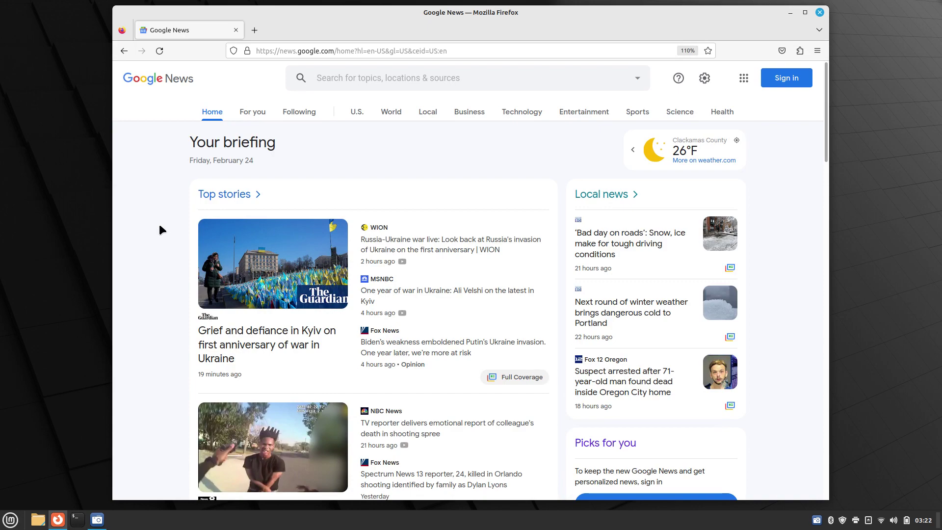
scroll(165, 228, down, 15)
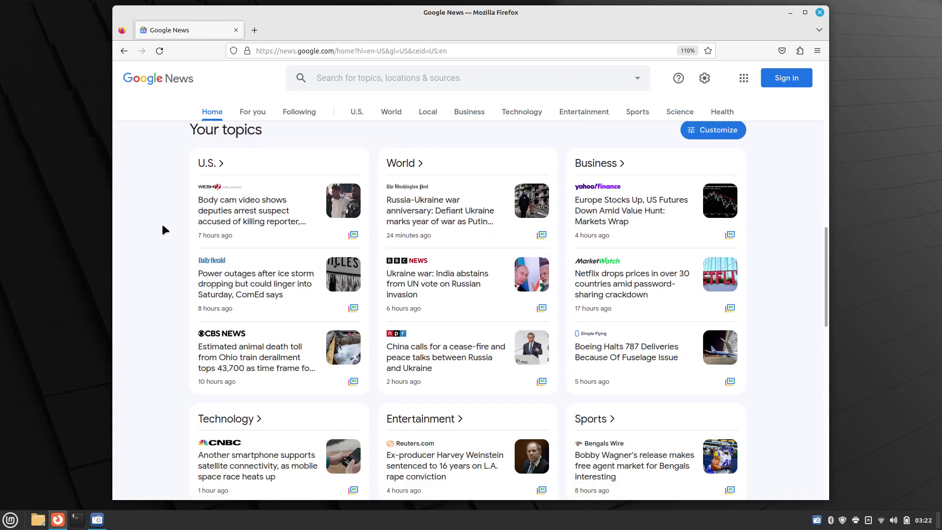
scroll(163, 228, down, 5)
scroll(164, 228, up, 20)
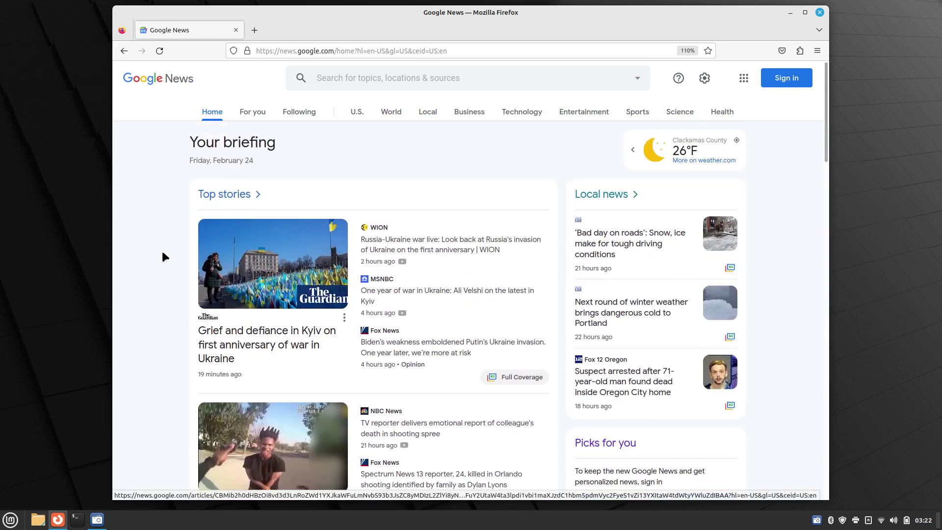
Zoom the news page to 150% and widen the browser window until the Local news column fits completely
key(ctrl+plus)
key(ctrl+plus)
key(ctrl+plus)
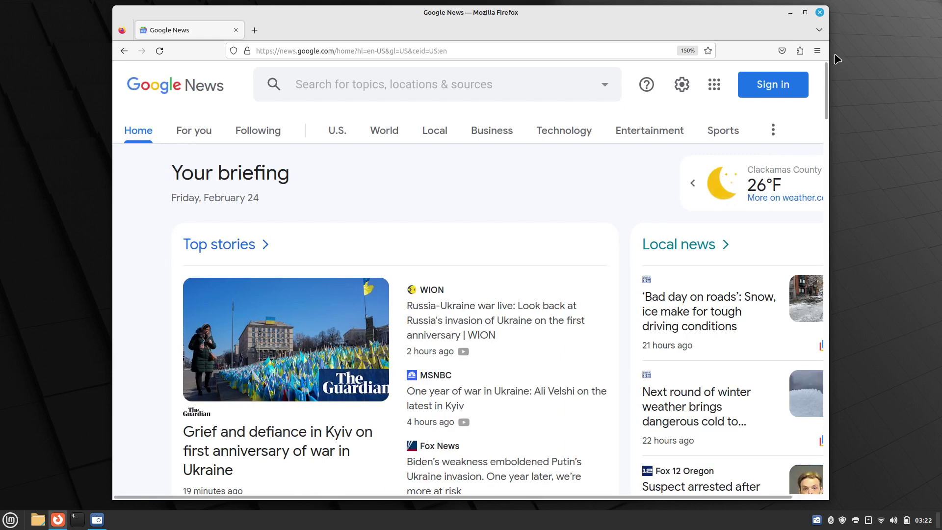
drag(829, 58, 903, 54)
scroll(148, 299, down, 7)
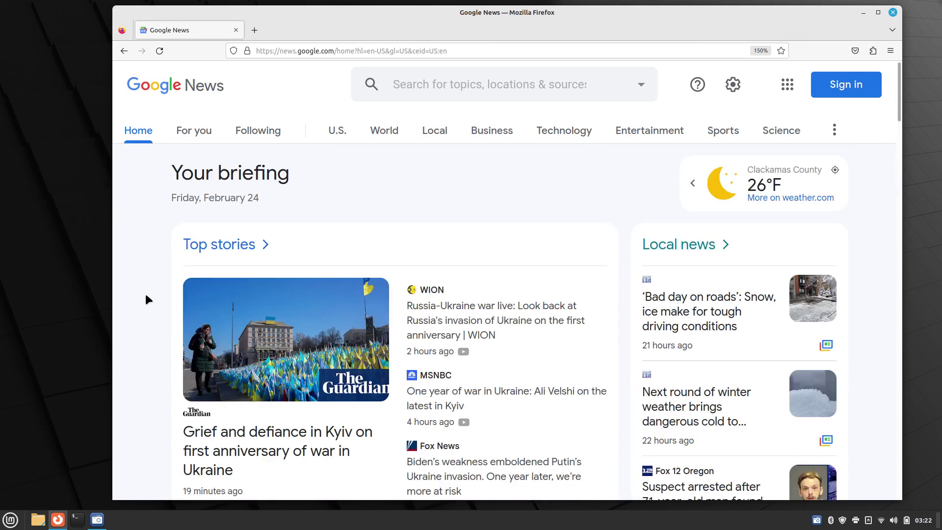
Return the page zoom to 100%, try 110% once more and reset it to 100%
key(ctrl+minus)
key(ctrl+minus)
key(ctrl+minus)
key(ctrl+minus)
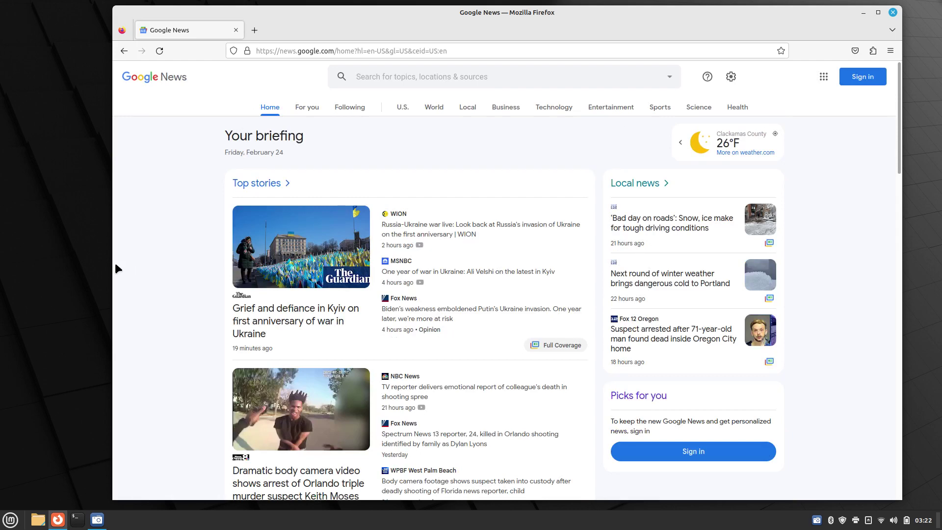
key(ctrl+plus)
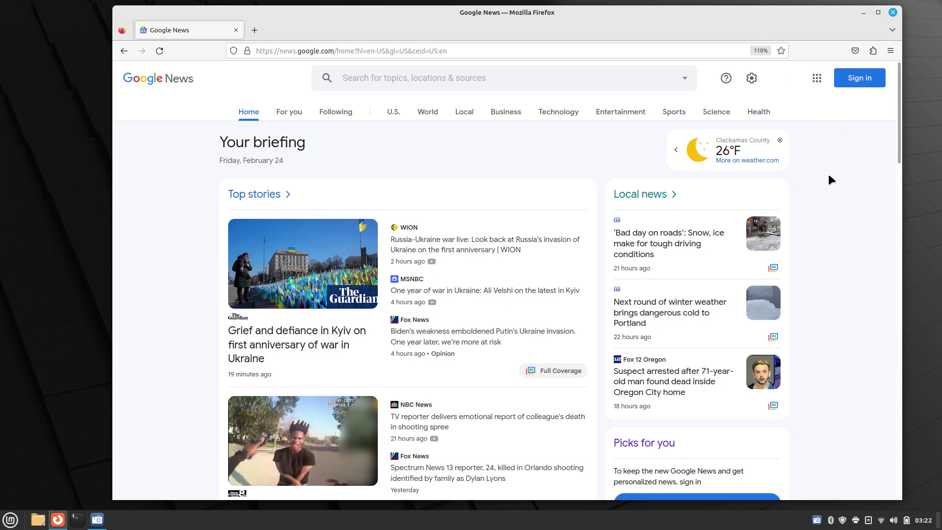
key(ctrl+0)
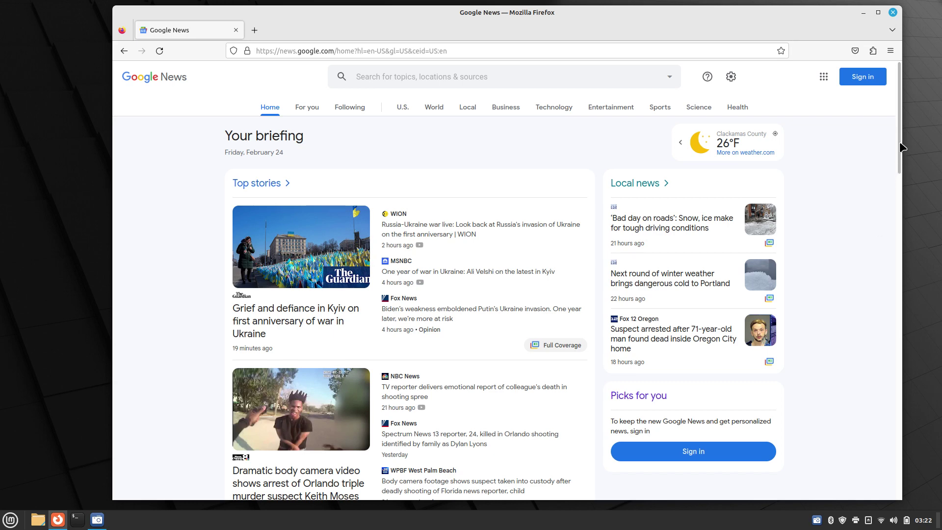
Open the Firefox settings at the Browsing section and move the browser window against the desktop's upper-right corner
click(890, 51)
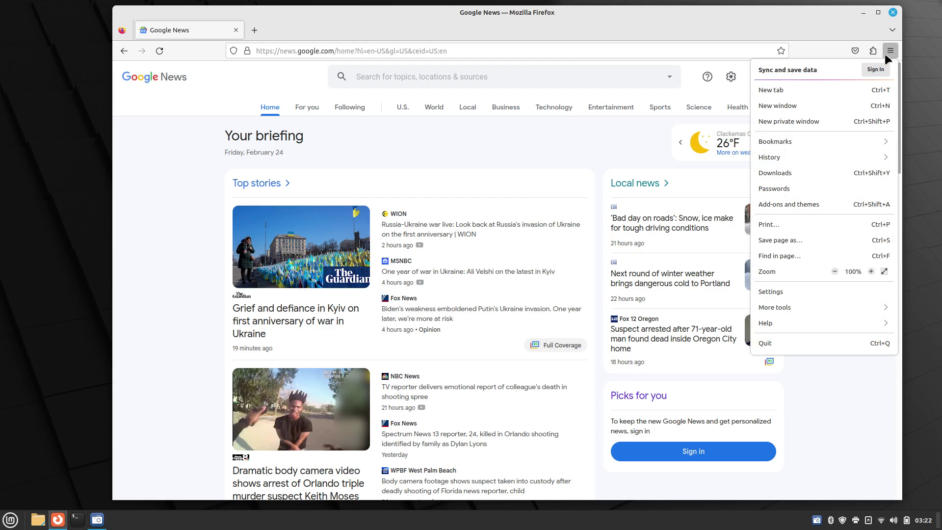
click(802, 290)
scroll(384, 352, down, 15)
scroll(384, 352, down, 15)
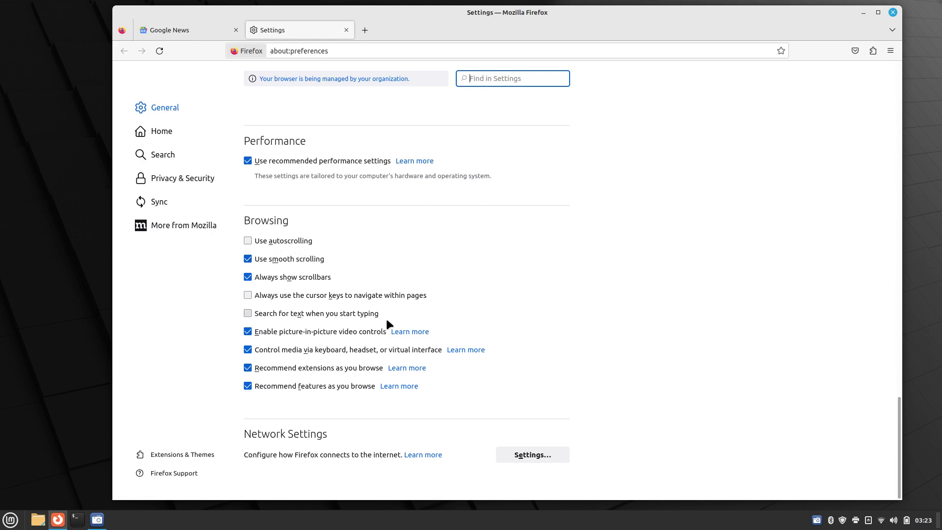
drag(730, 31, 764, 25)
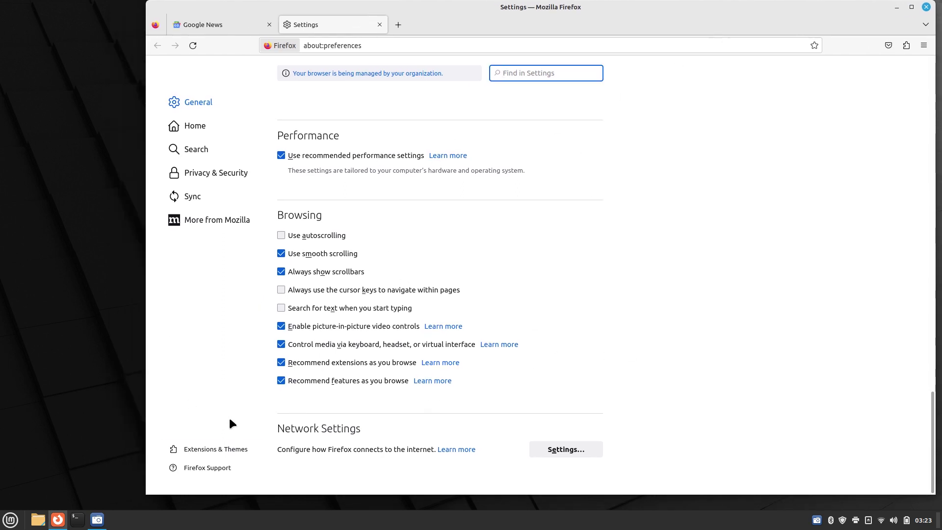
Find Screenshot in the applications menu by searching "sc" and pin it to the panel beside the Firefox launcher
click(10, 520)
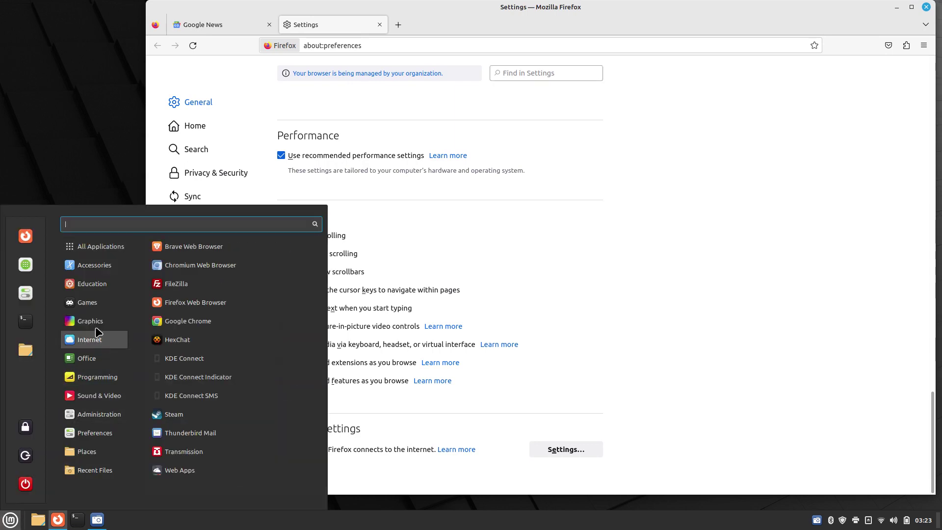
mouse_move(89, 430)
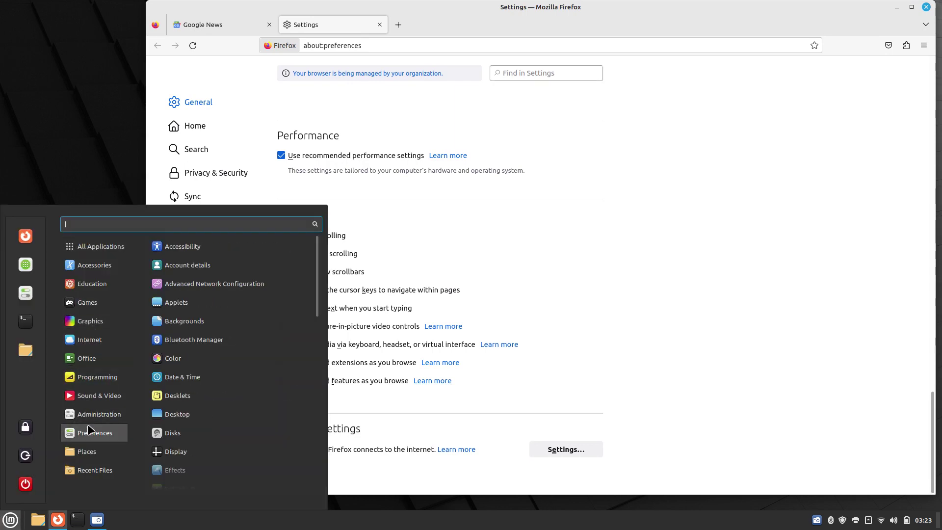
mouse_move(94, 365)
text(sc)
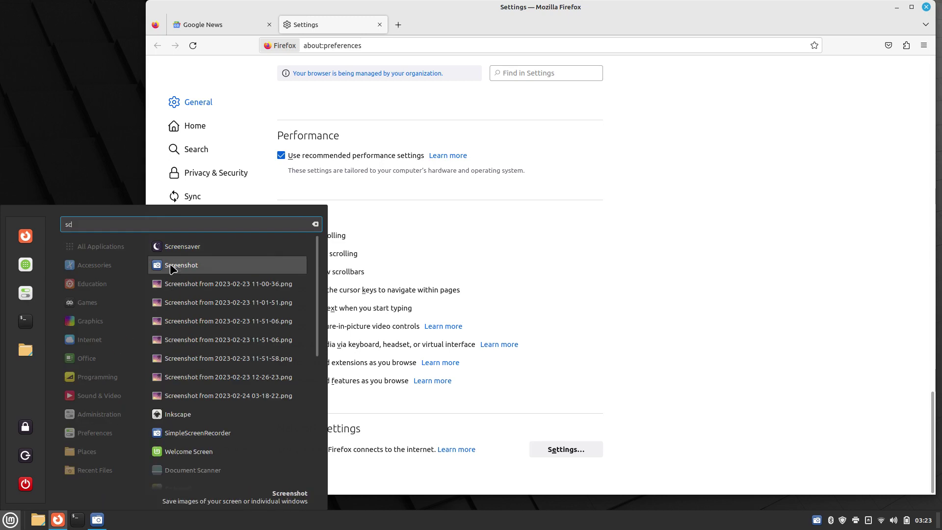
drag(156, 269, 58, 527)
key(Escape)
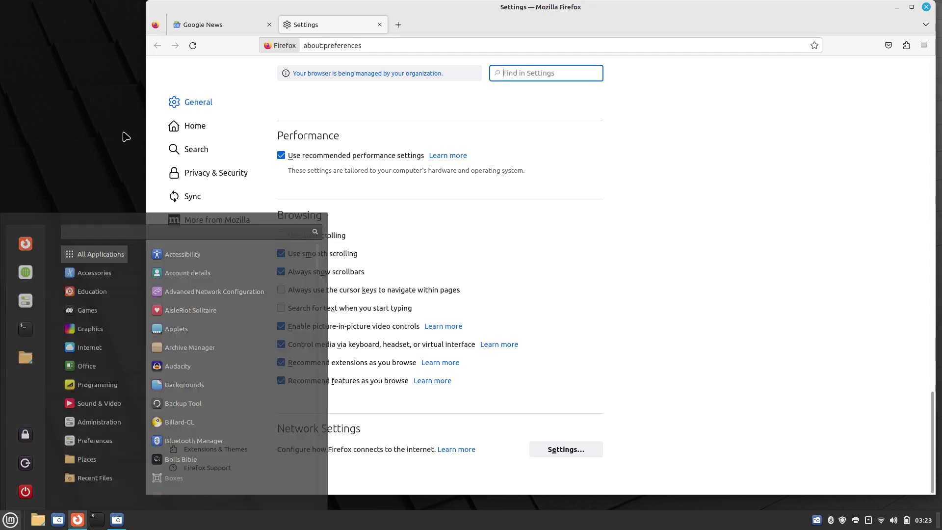
Launch Screenshot from the panel, capture the Firefox settings with the Window capture area and save the image to the Desktop folder
click(59, 522)
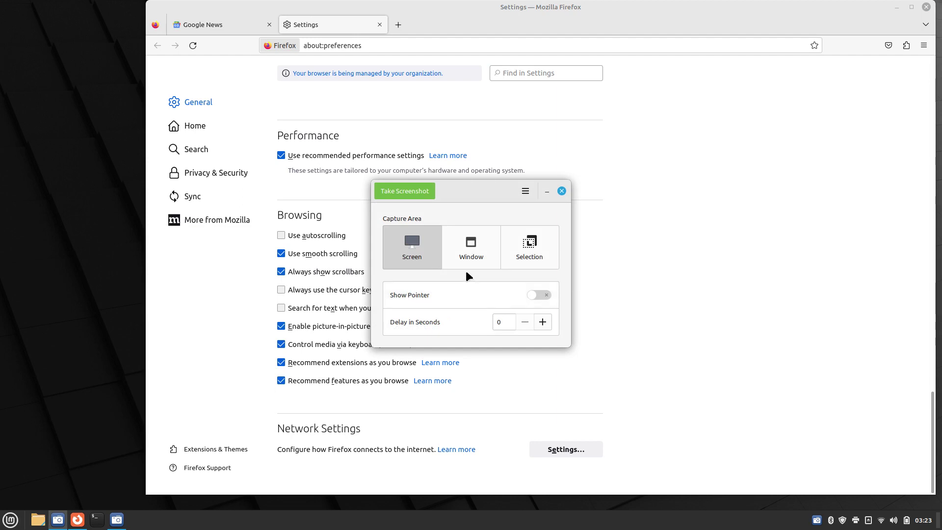
click(472, 254)
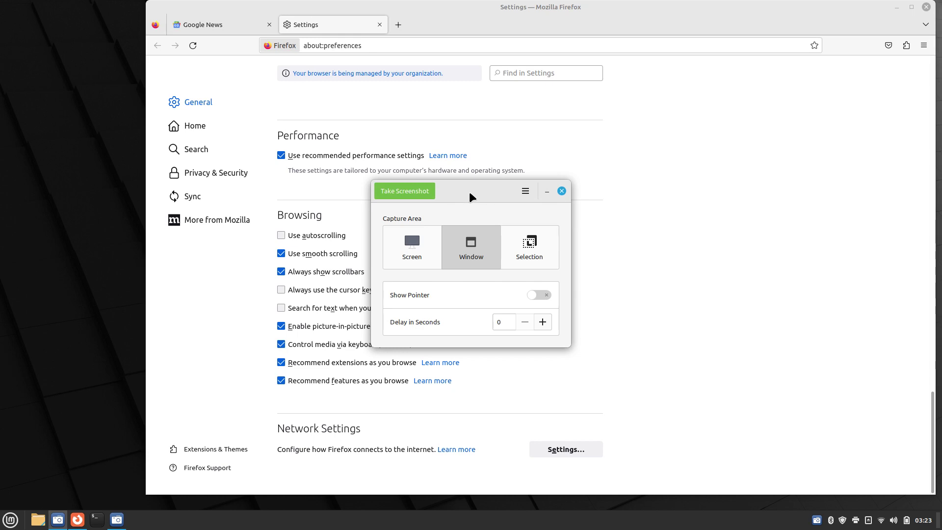
drag(470, 192, 649, 158)
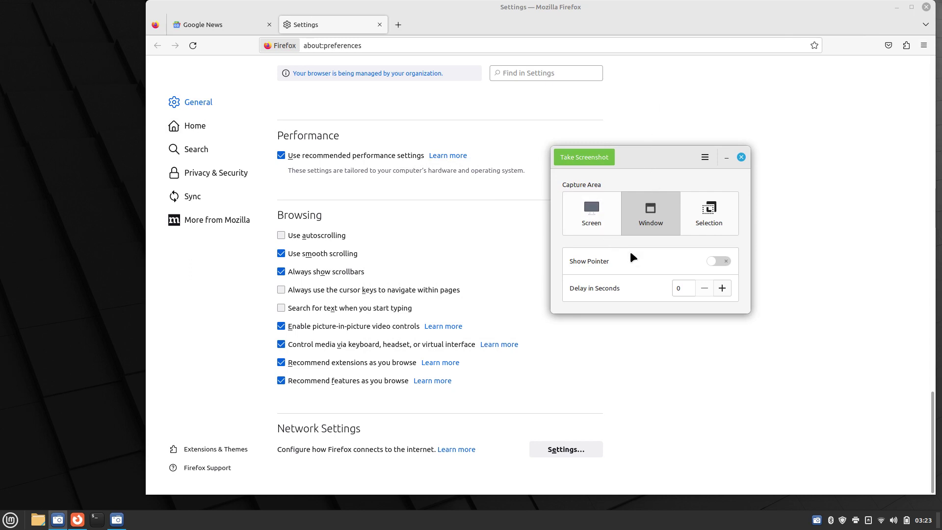
click(575, 156)
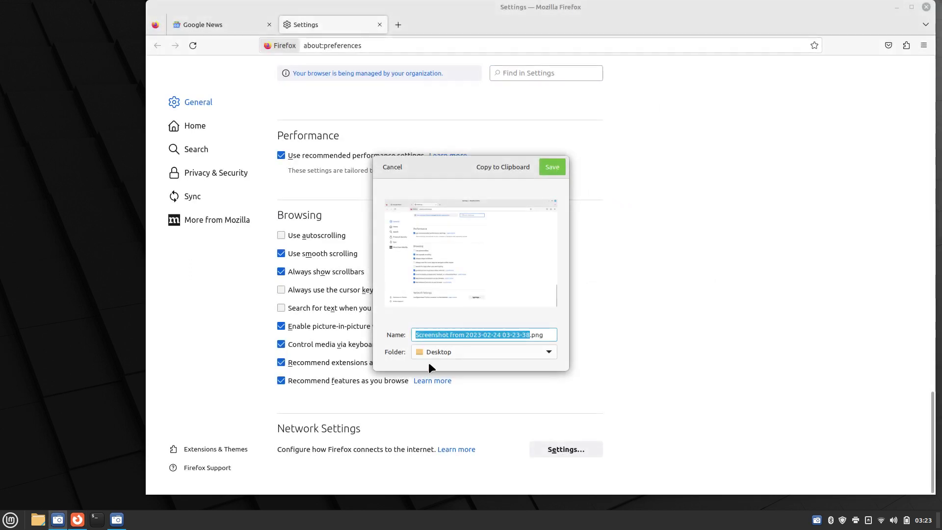
click(553, 167)
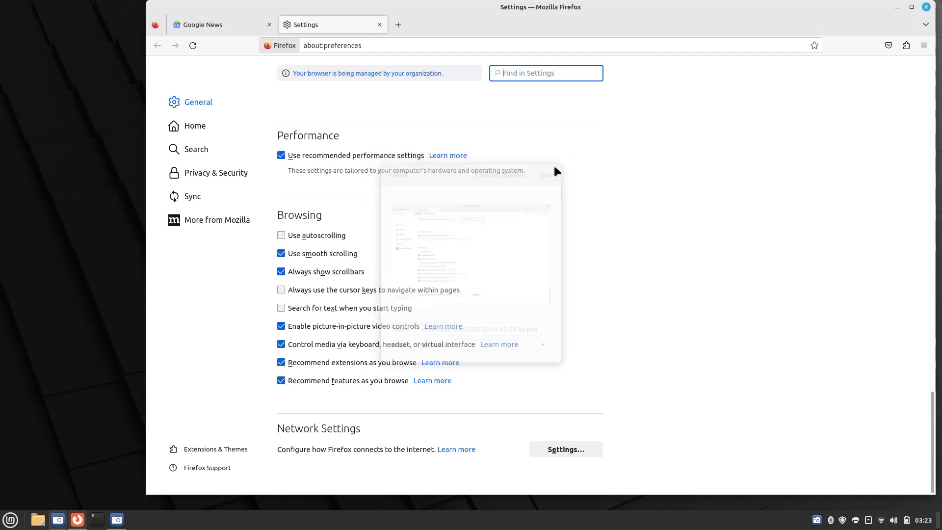
Minimize Firefox to check the saved screenshot from the Desktop in the image viewer, and delete the file
click(897, 8)
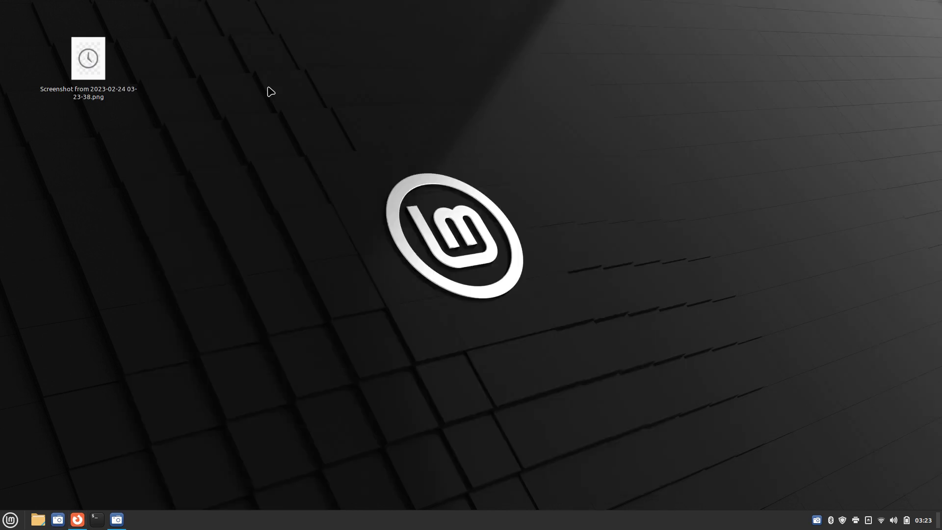
double_click(96, 65)
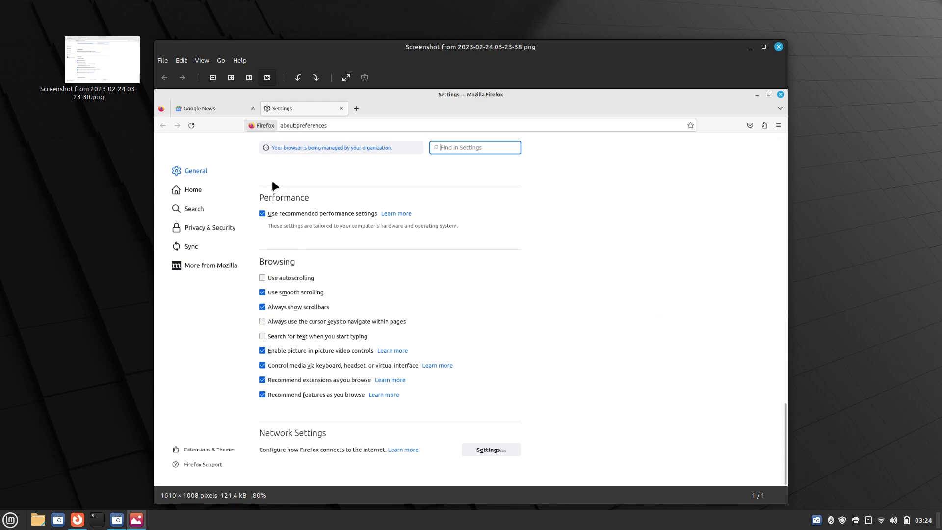
click(779, 46)
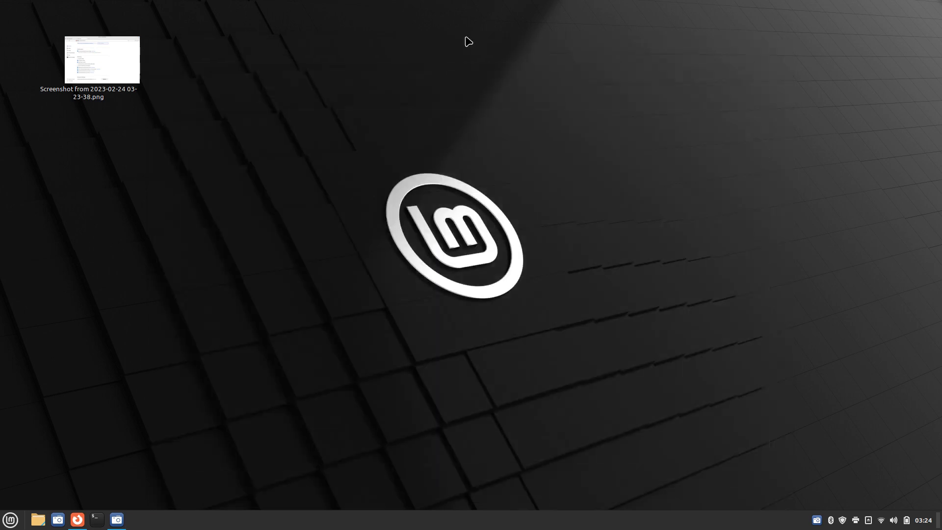
drag(222, 16, 50, 148)
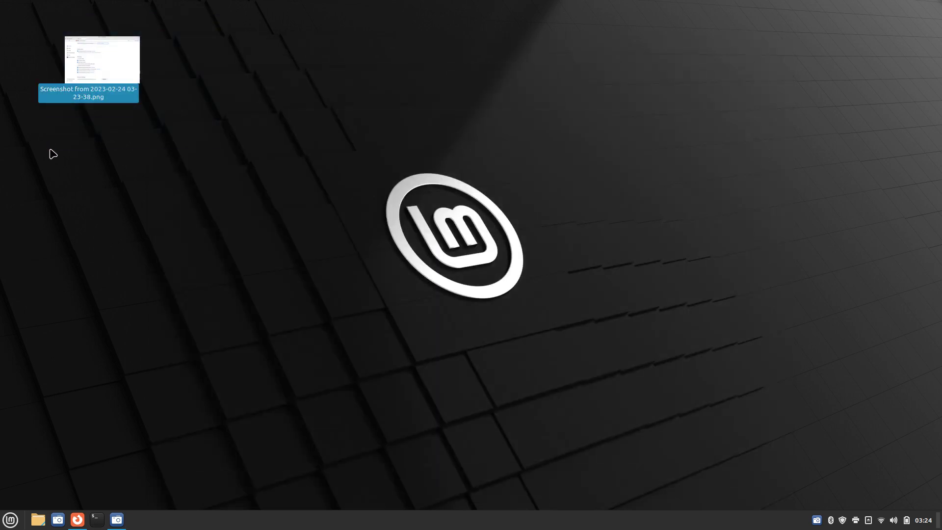
key(Delete)
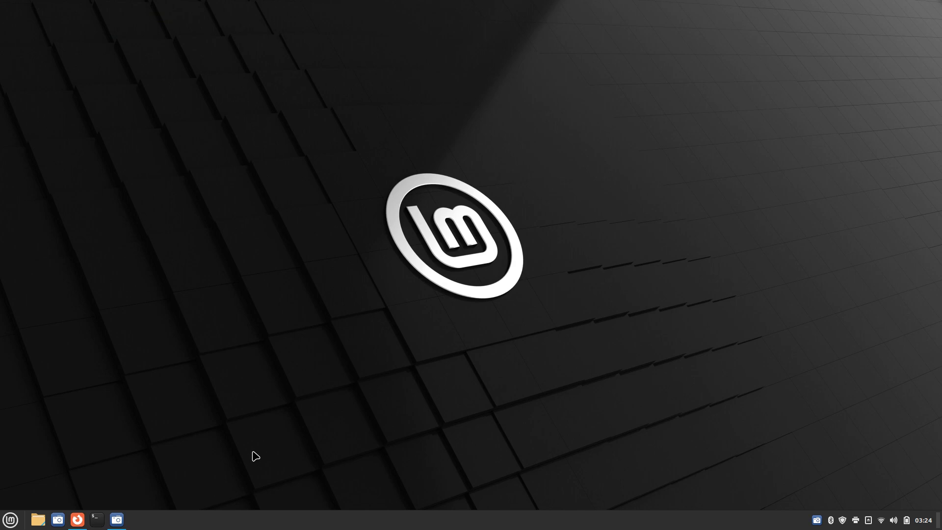
Open the WallPaper folder inside Pictures in the file manager and scroll through its thumbnails
click(38, 520)
drag(355, 77, 489, 86)
double_click(470, 140)
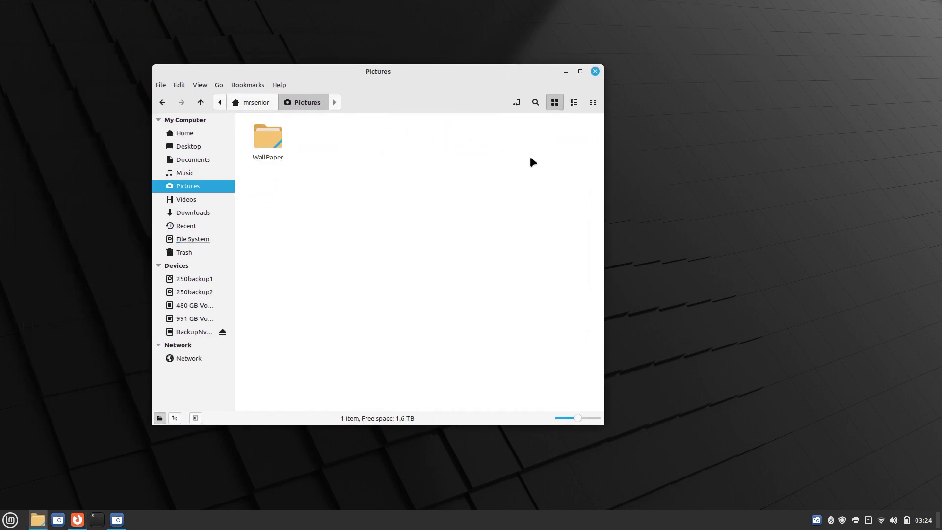
double_click(267, 146)
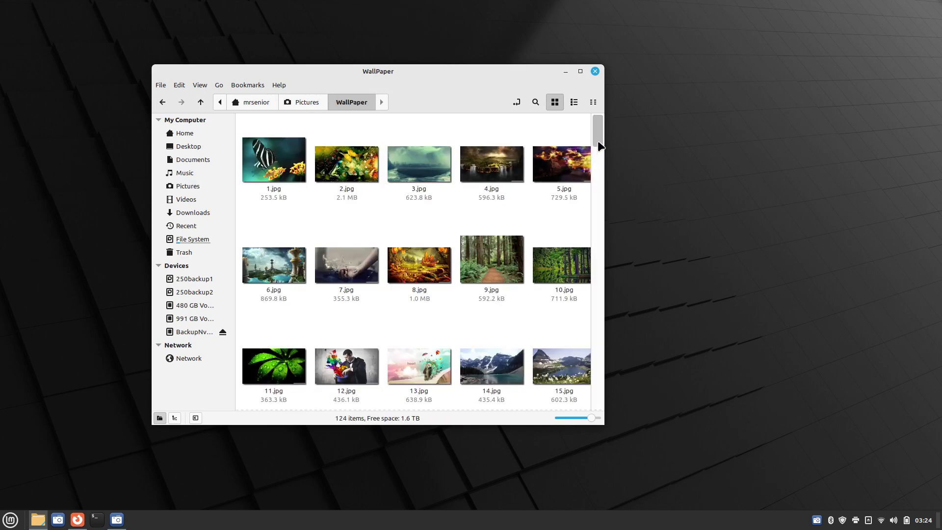
scroll(601, 152, down, 2)
scroll(602, 147, up, 2)
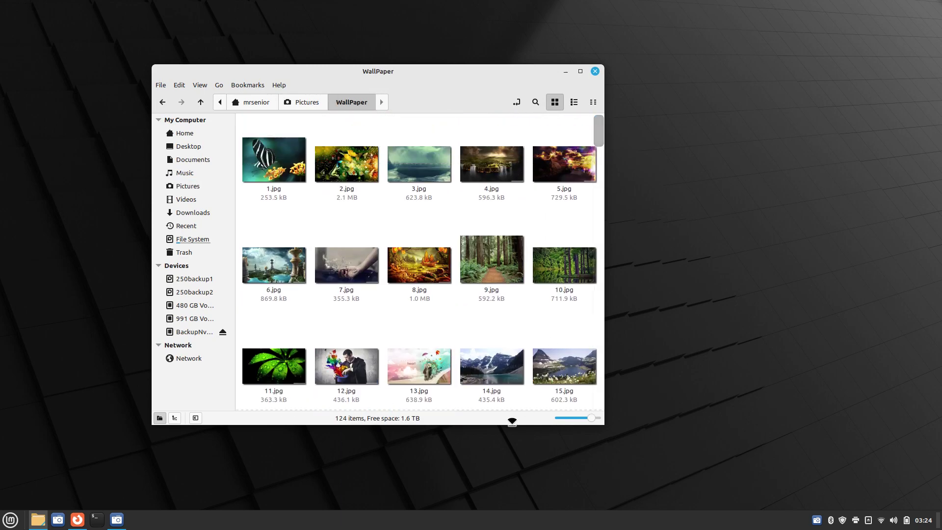
Review the scrollbar behavior options in the Themes settings of System Settings and close the window
right_click(485, 523)
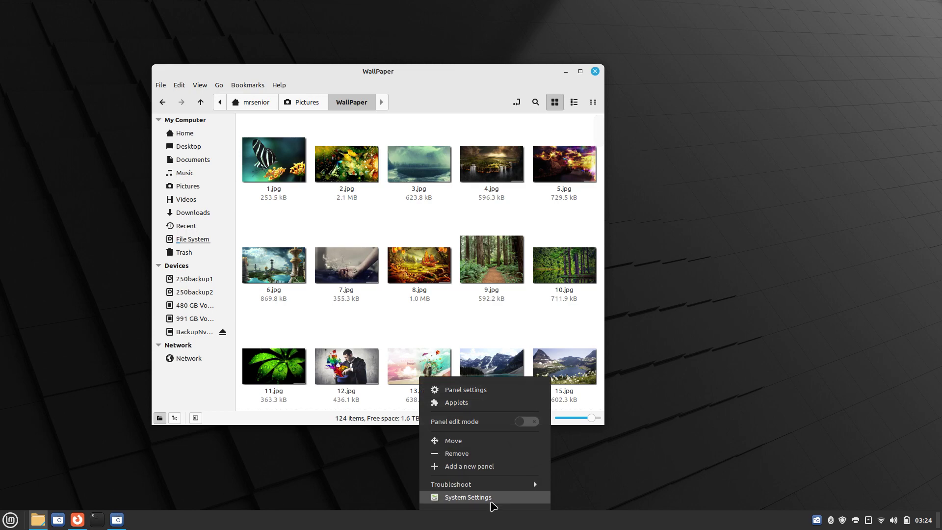
click(488, 503)
click(487, 192)
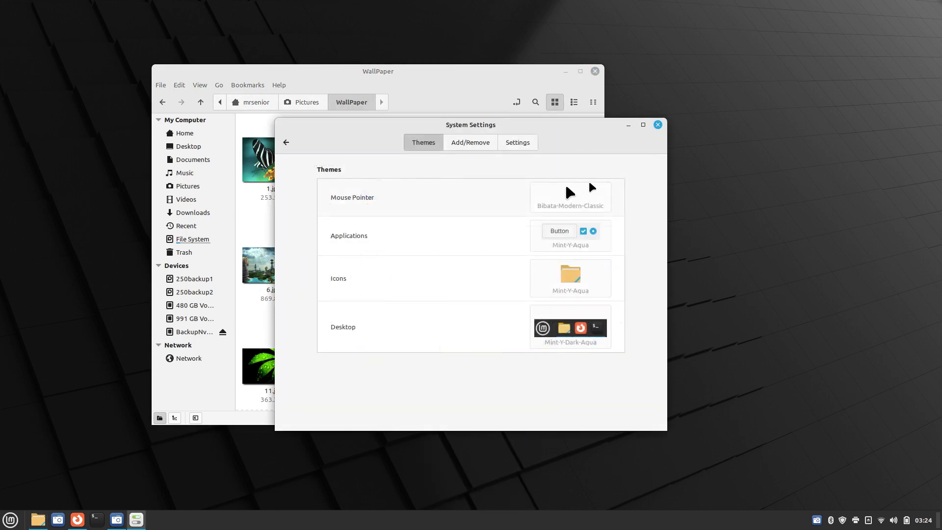
click(517, 143)
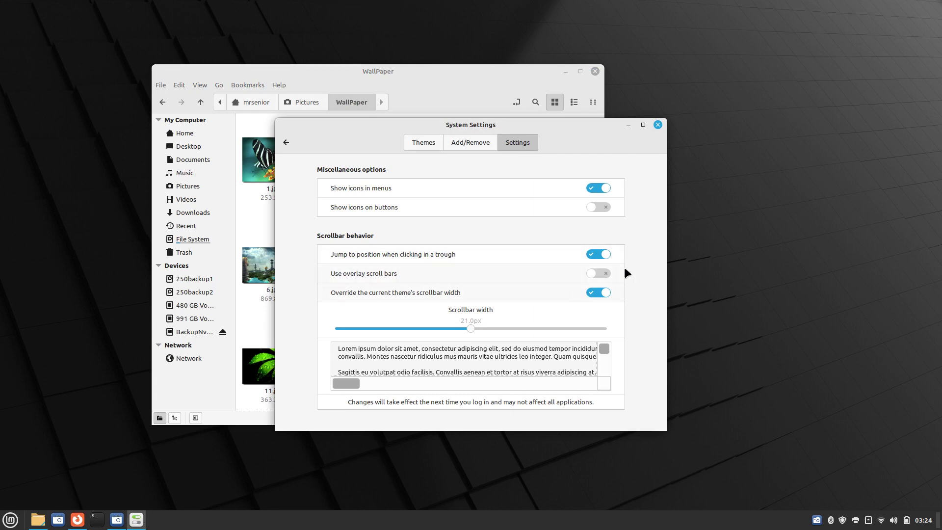
click(658, 125)
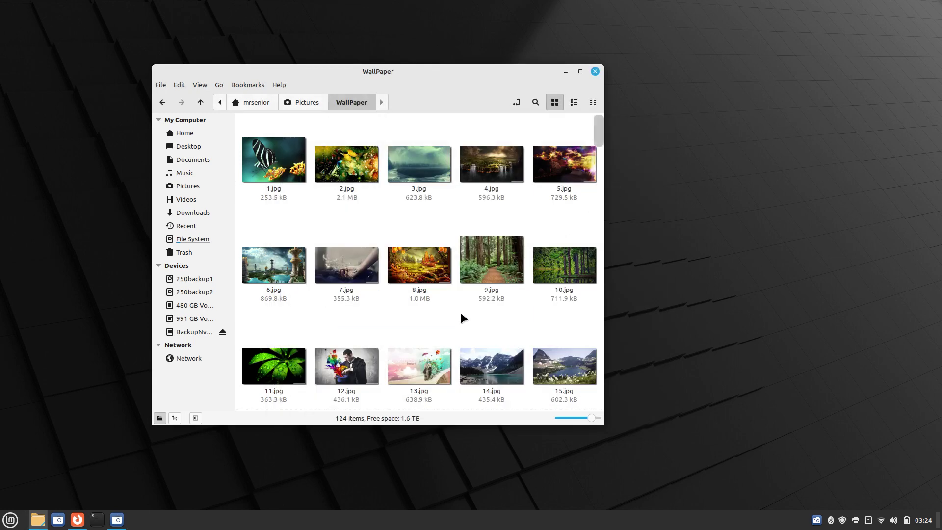
Shrink the thumbnails in the WallPaper folder, scroll through the smaller images and close the file manager
key(ctrl+minus)
key(ctrl+minus)
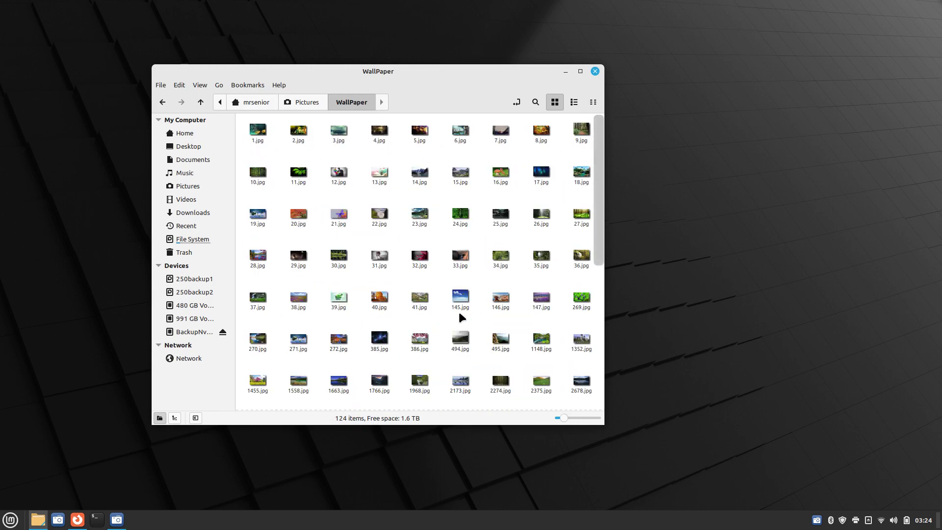
scroll(471, 246, down, 3)
scroll(475, 245, down, 1)
scroll(474, 241, up, 2)
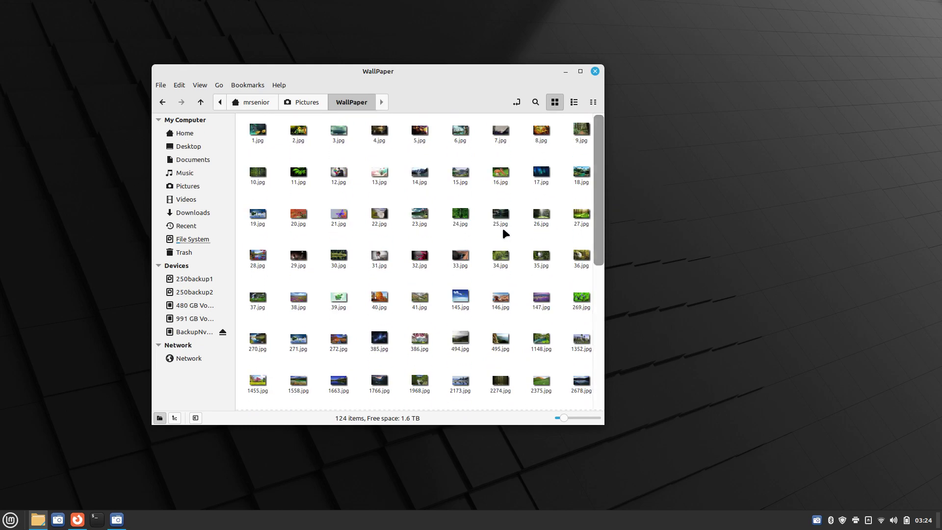
scroll(495, 241, up, 1)
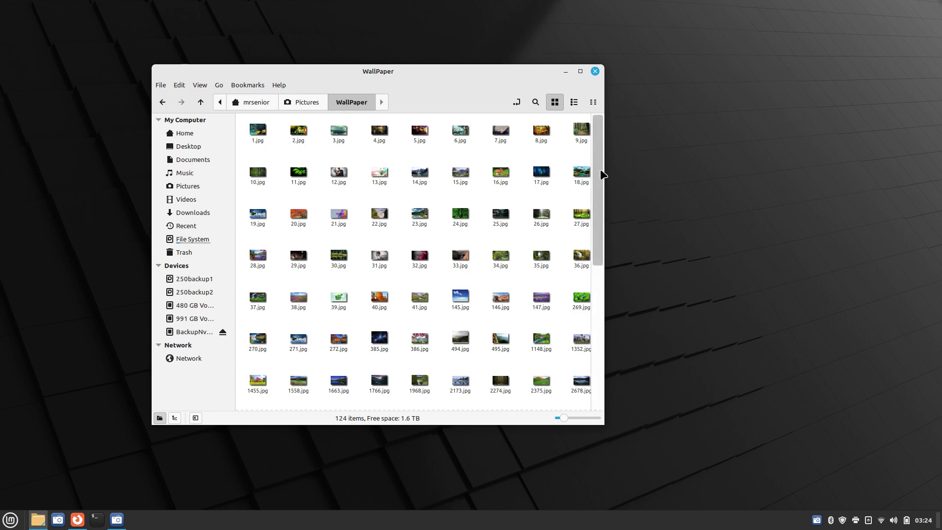
click(595, 71)
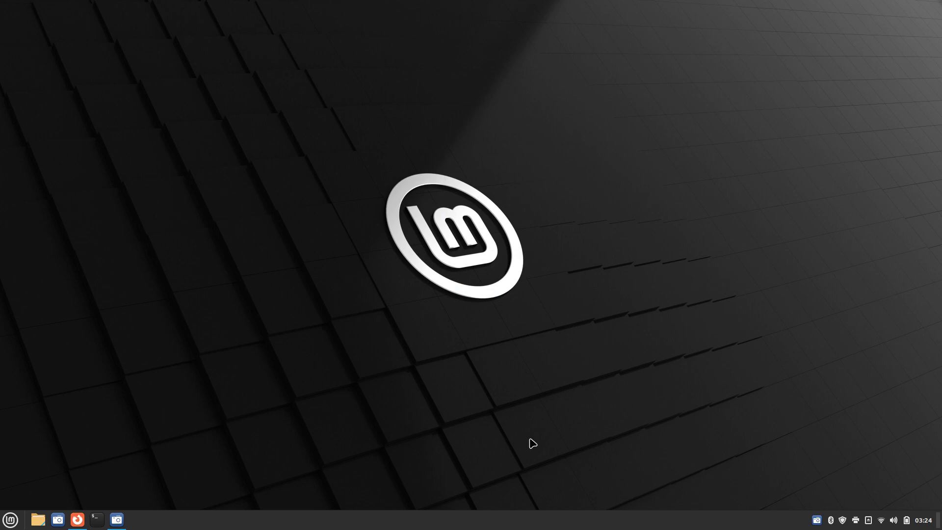